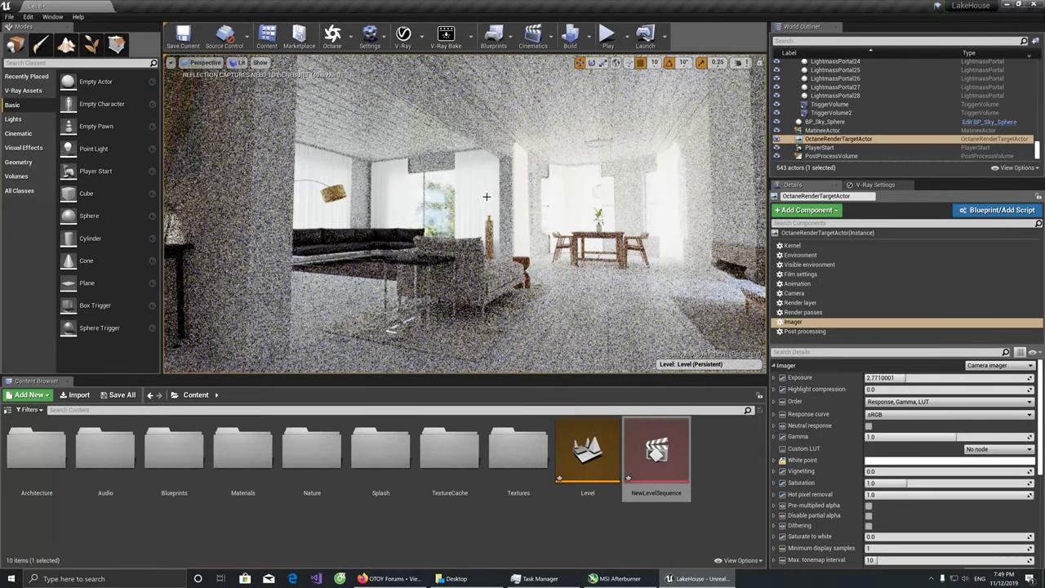
Turn the Octane view toward the hallway and pull back to frame the sideboard, desk and living room
right_click_drag(539, 200, 343, 204)
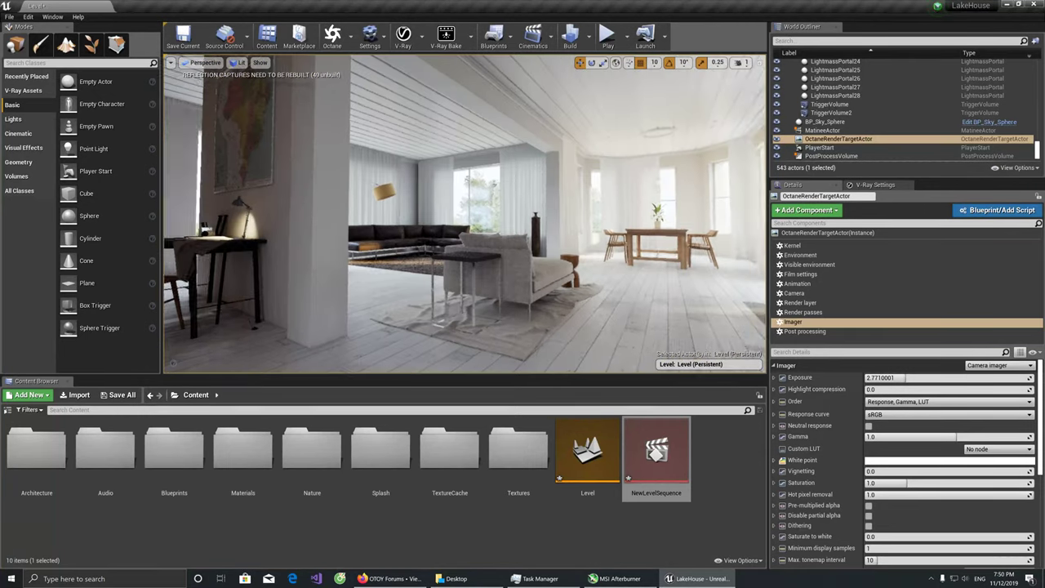
key("Down")
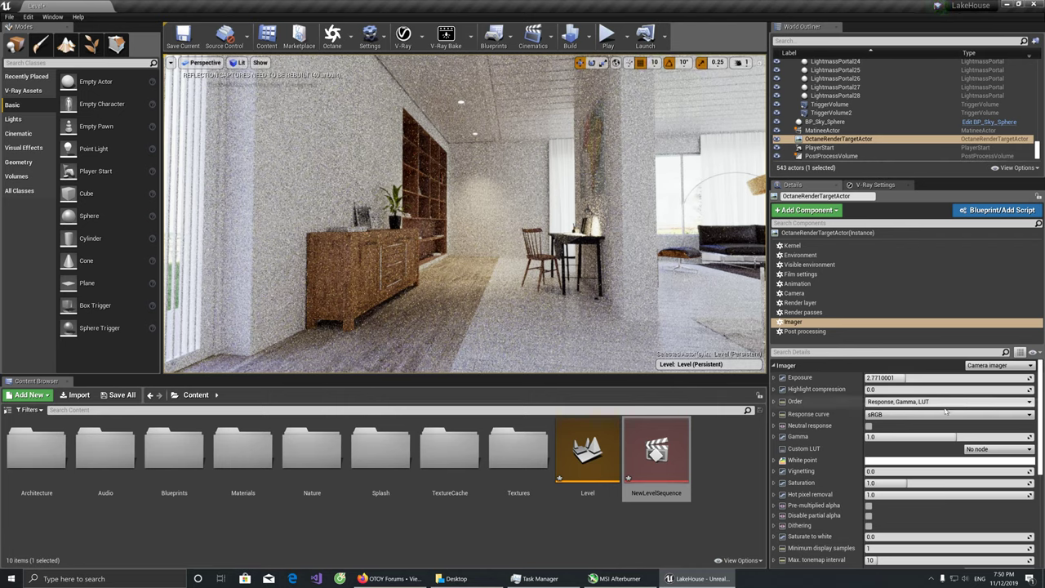
Set the Octane Imager exposure to 1.286, vignetting to 0.009 and saturation to 1.148
left_click_drag(886, 377, 908, 378)
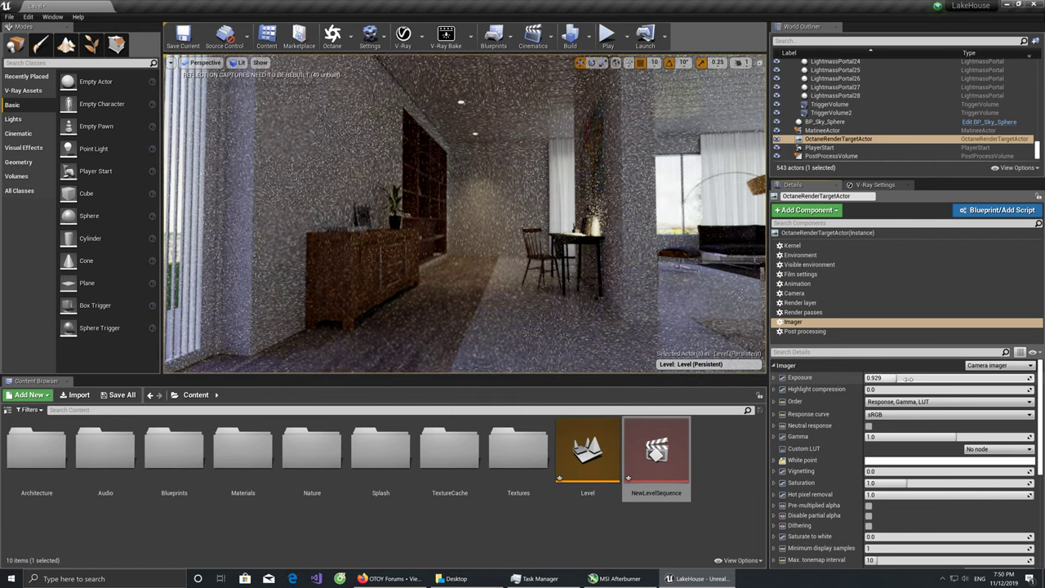
left_click_drag(908, 378, 909, 377)
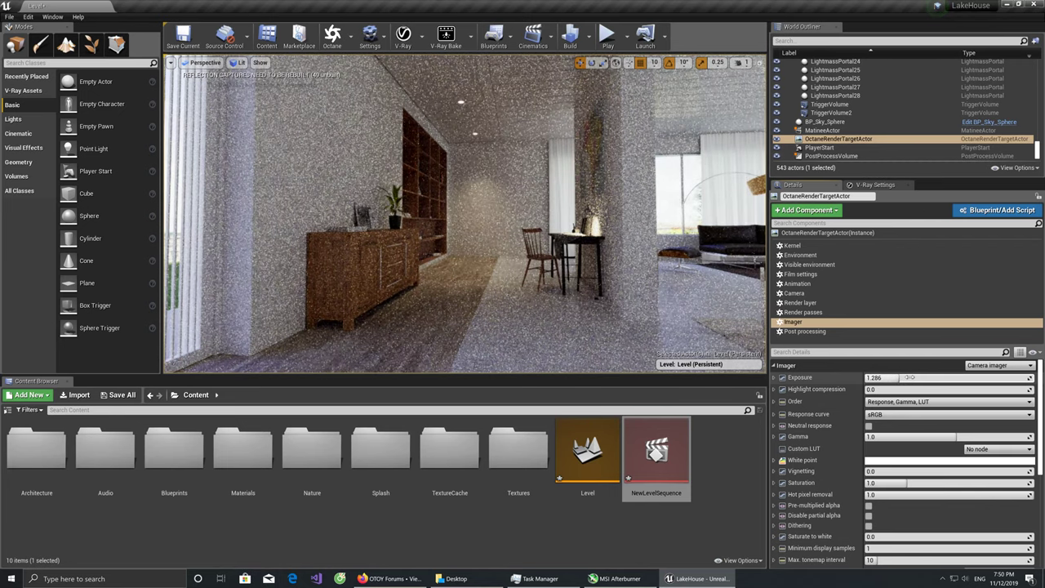
left_click_drag(876, 472, 868, 471)
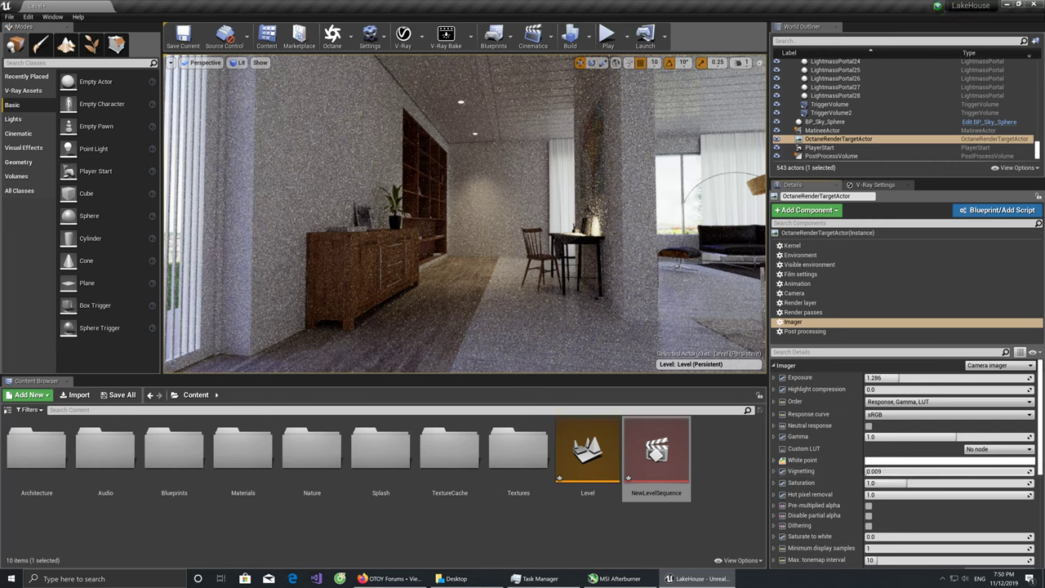
left_click_drag(872, 483, 907, 483)
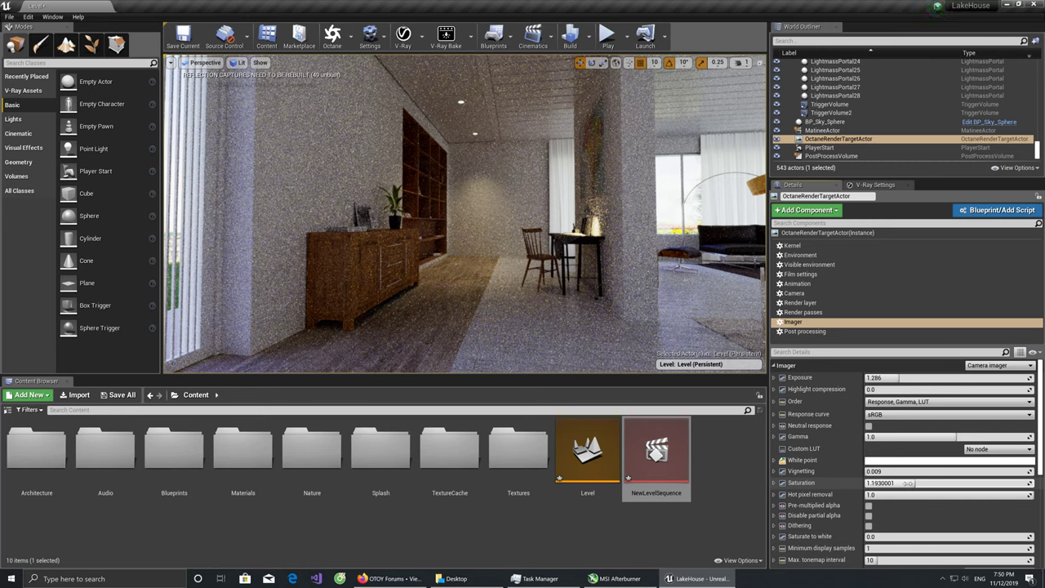
left_click_drag(907, 482, 906, 483)
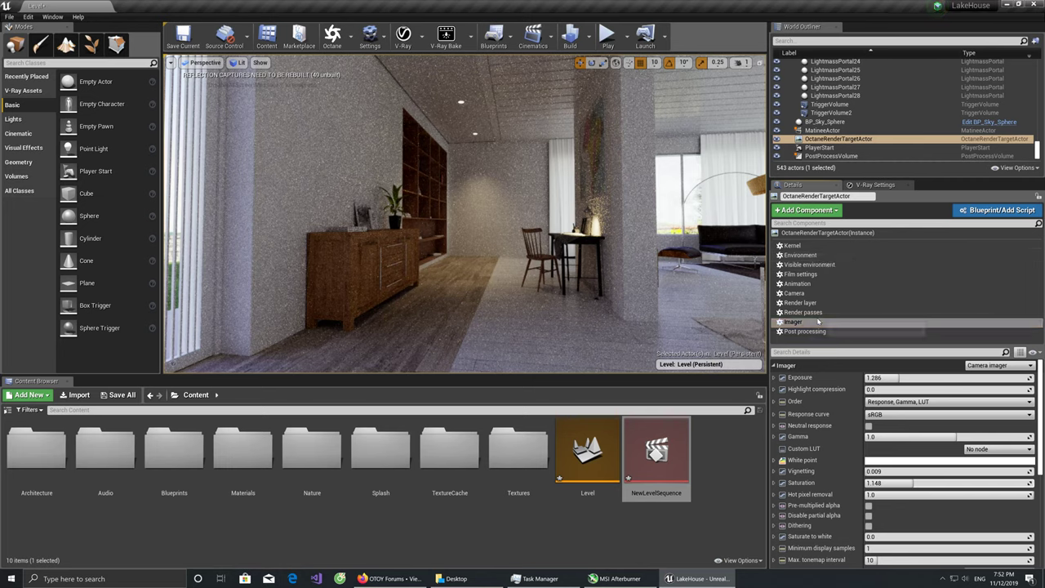
Check the Octane post processing settings, then raise the Imager exposure to 1.981
left_click(824, 332)
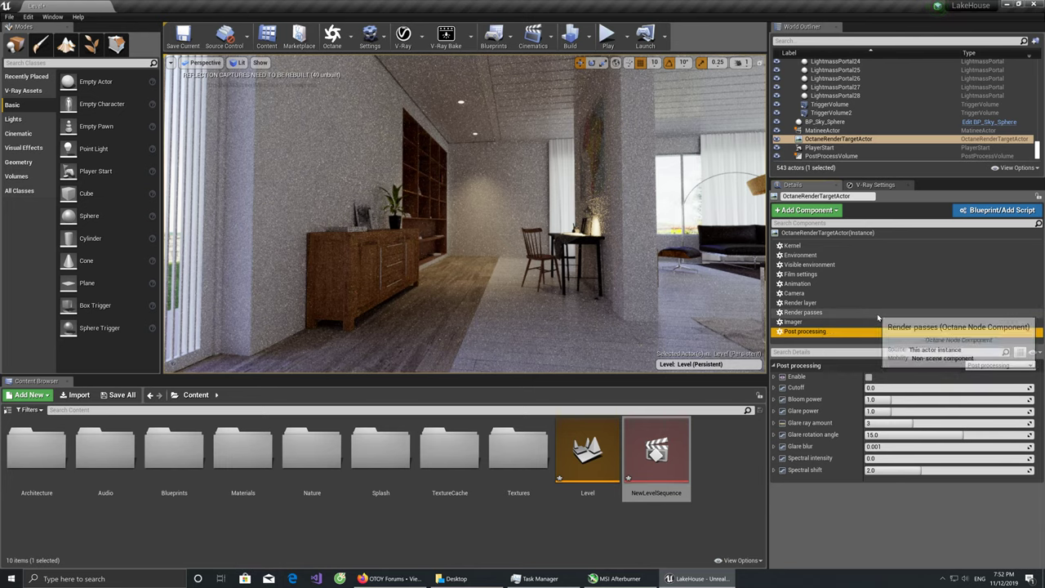
left_click(774, 401)
left_click(774, 400)
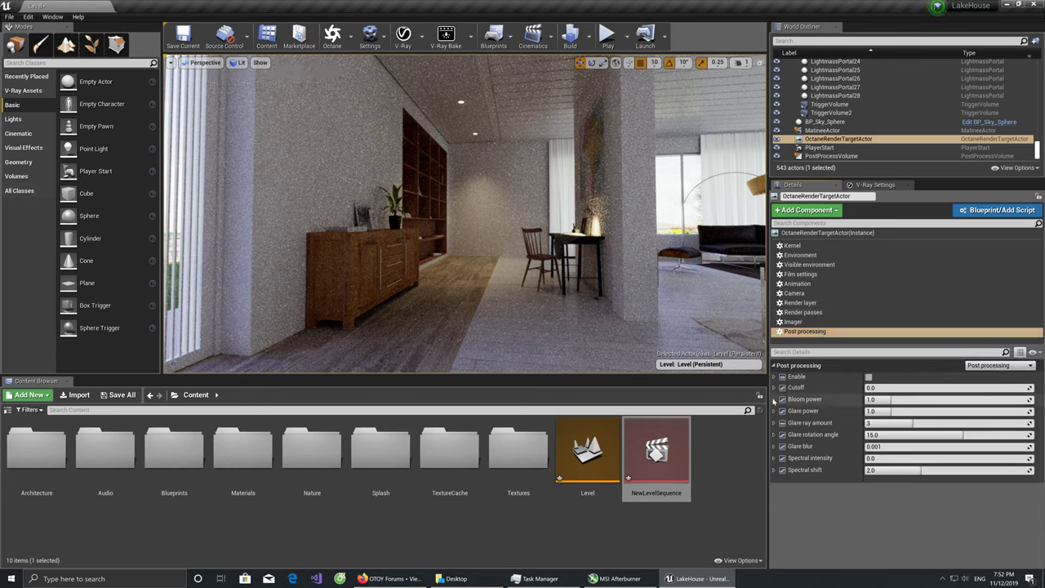
left_click(793, 321)
left_click_drag(919, 378, 905, 385)
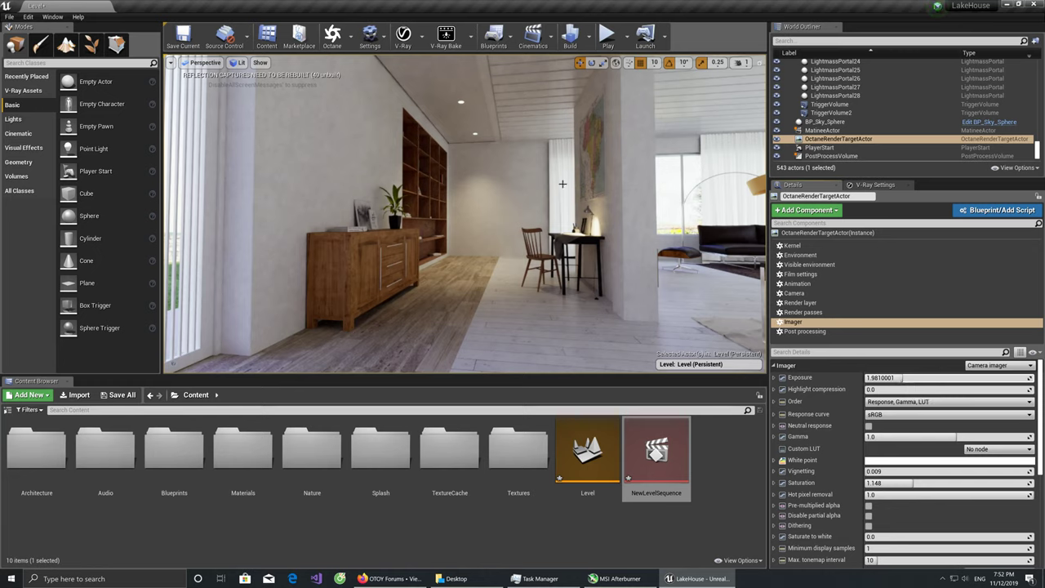
Switch the viewport to Unreal rendering and open the V-Ray frame buffer showing a 640 x 480 render
left_click(348, 41)
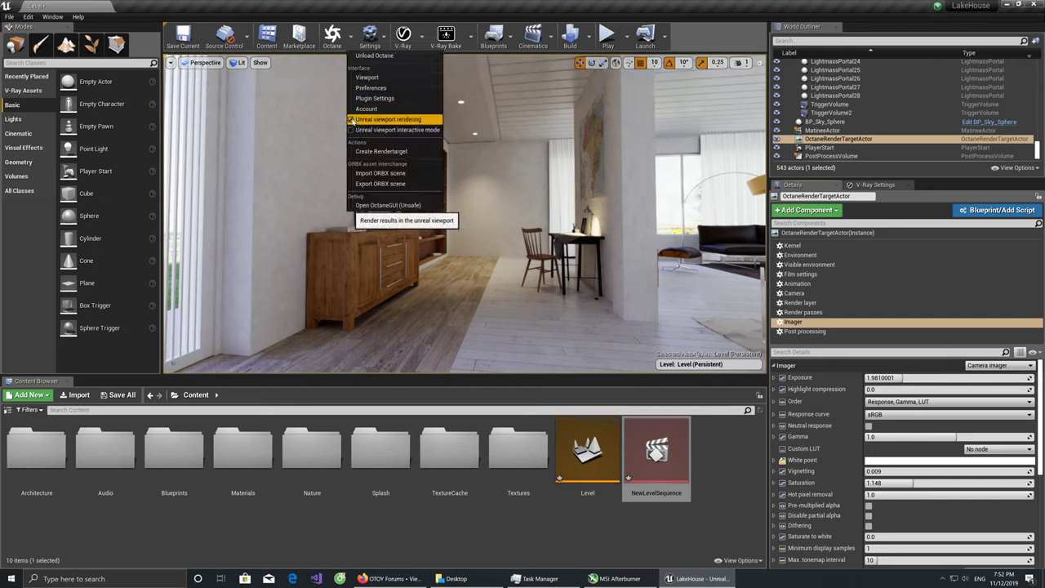
left_click(353, 121)
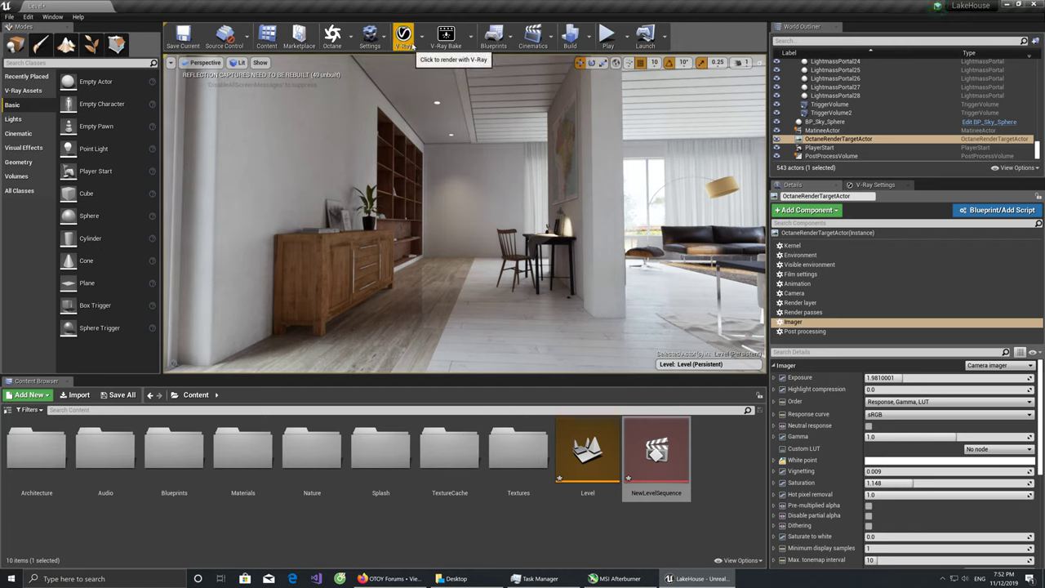
left_click(854, 186)
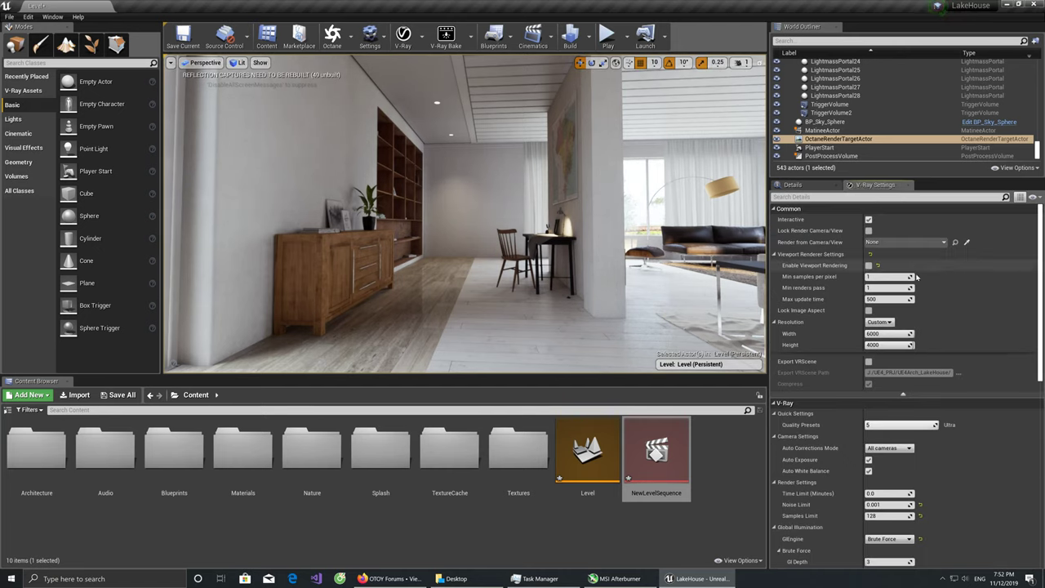
left_click(422, 36)
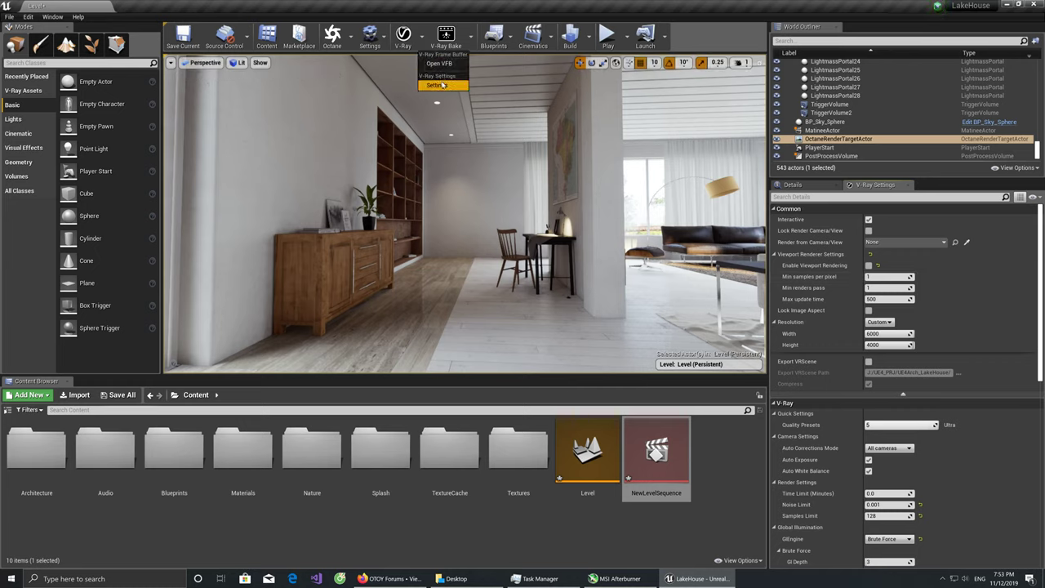
left_click(445, 65)
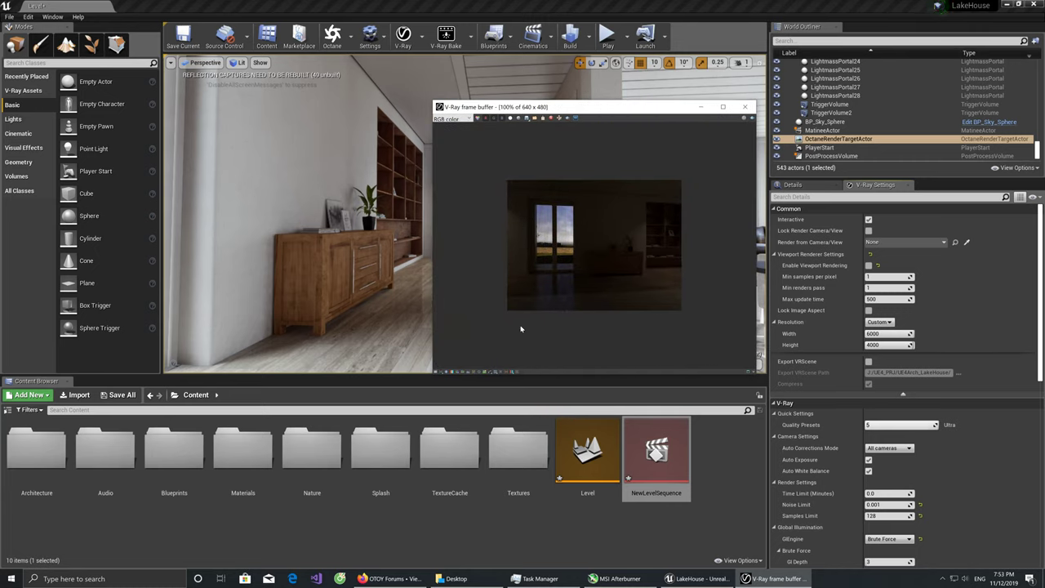
Brighten the V-Ray render with frame-buffer Exposure and Highlight Burn corrections, then minimize the frame buffer
left_click(743, 118)
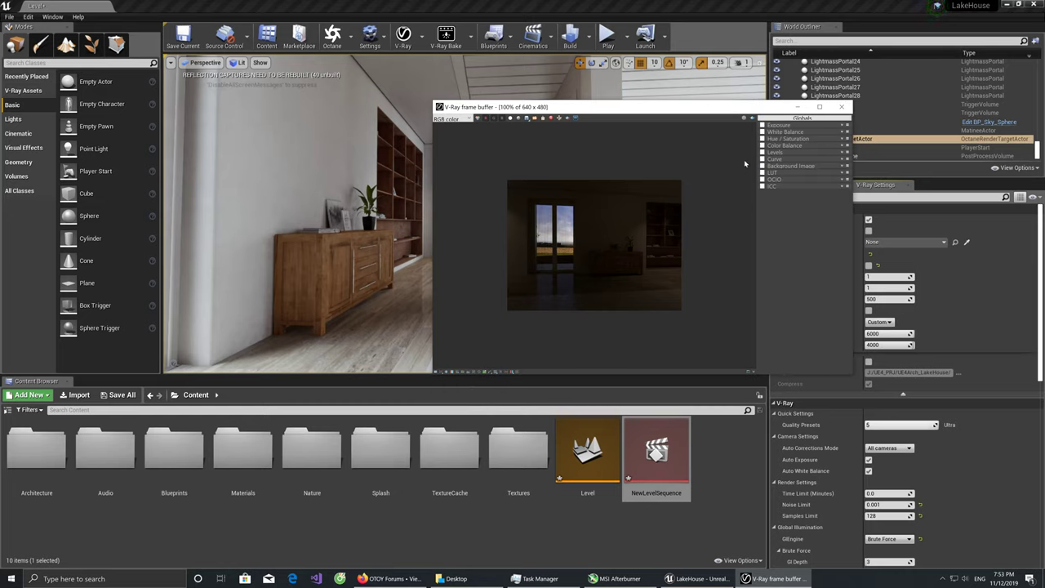
left_click(842, 125)
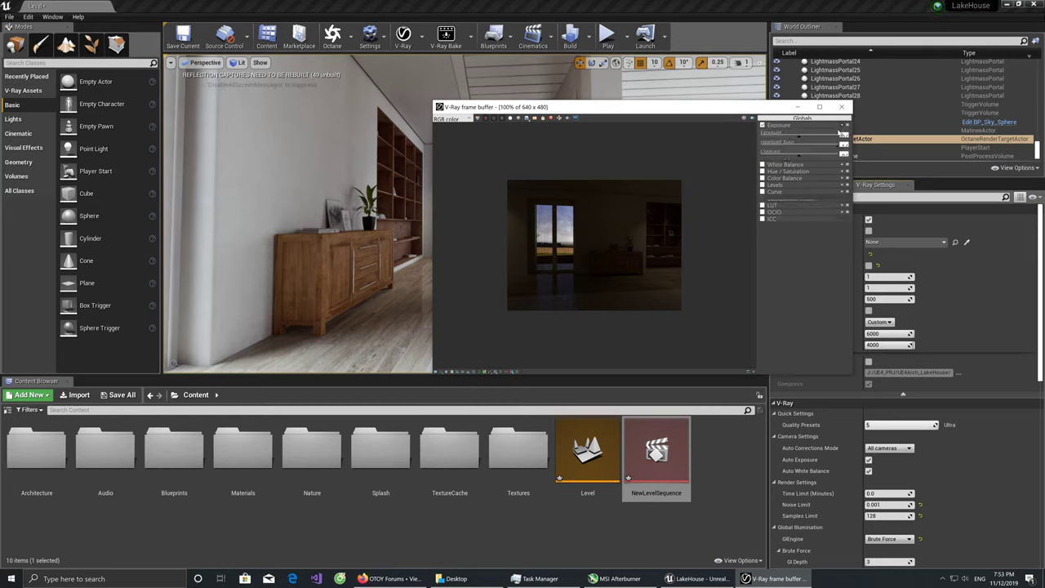
left_click_drag(801, 141, 820, 142)
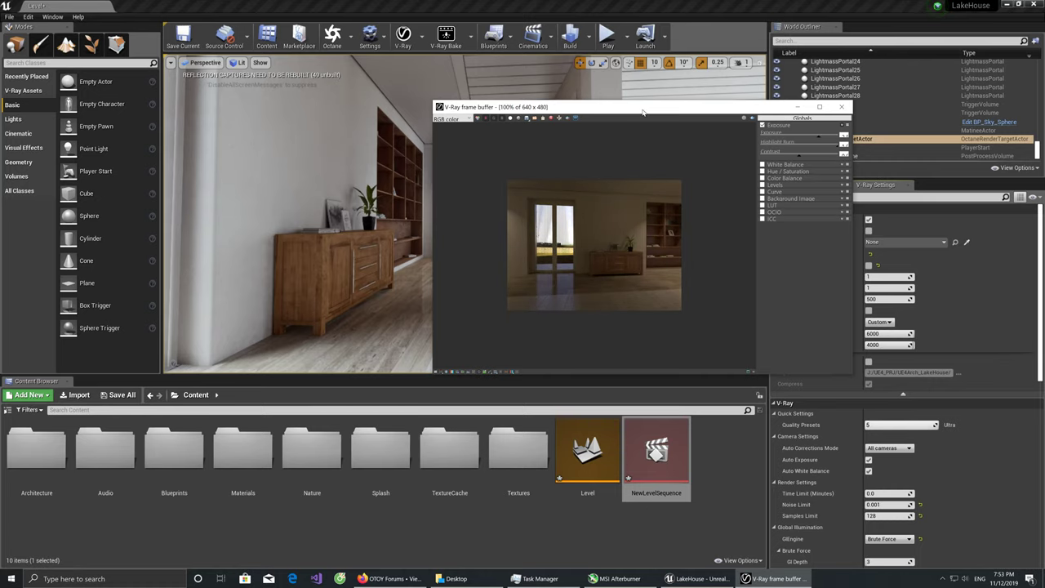
left_click_drag(643, 112, 502, 170)
double_click(506, 167)
scroll(583, 256, "up", 2)
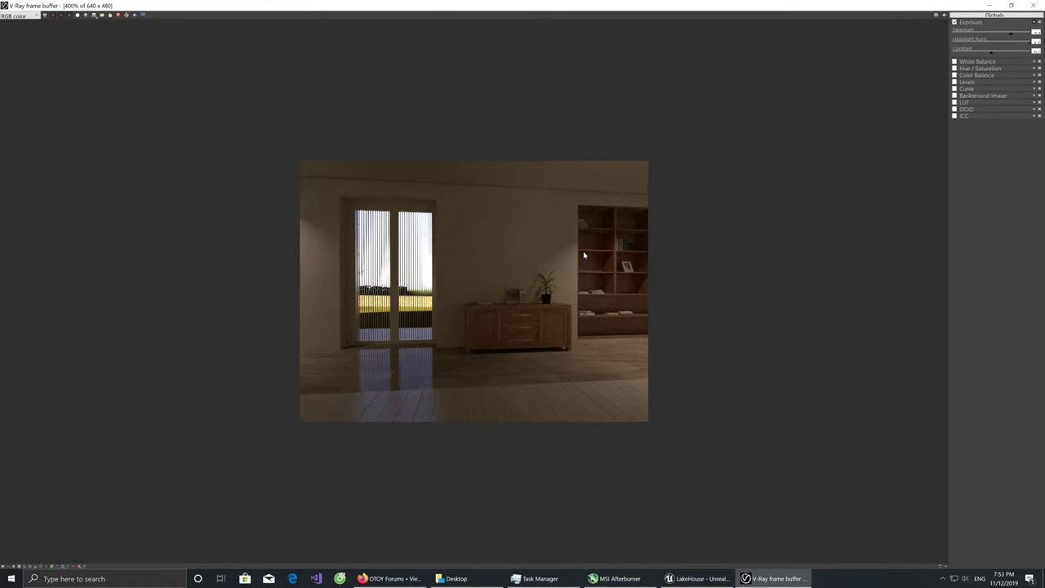
left_click_drag(990, 40, 1008, 37)
left_click(989, 5)
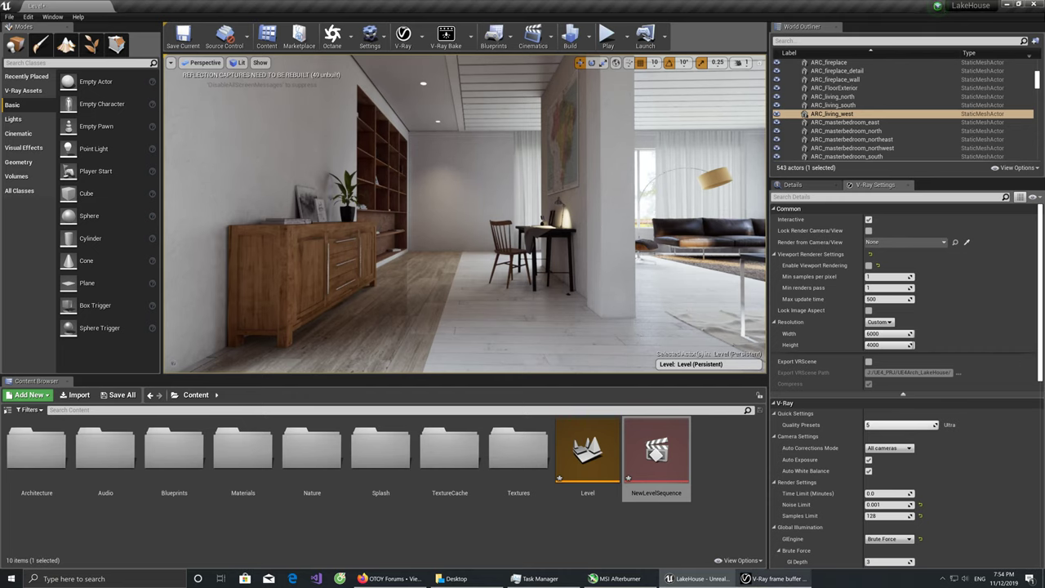
Restore the frame buffer and save the level and sequence with Ctrl+Shift+S
left_click(775, 578)
left_click(1011, 6)
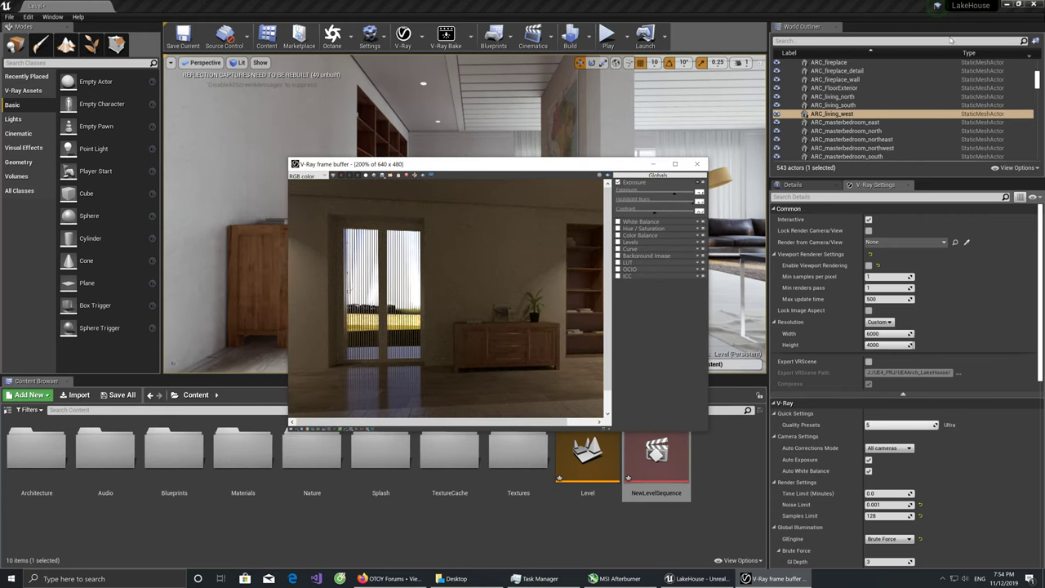
left_click(890, 323)
left_click(891, 324)
key("ctrl+shift+s")
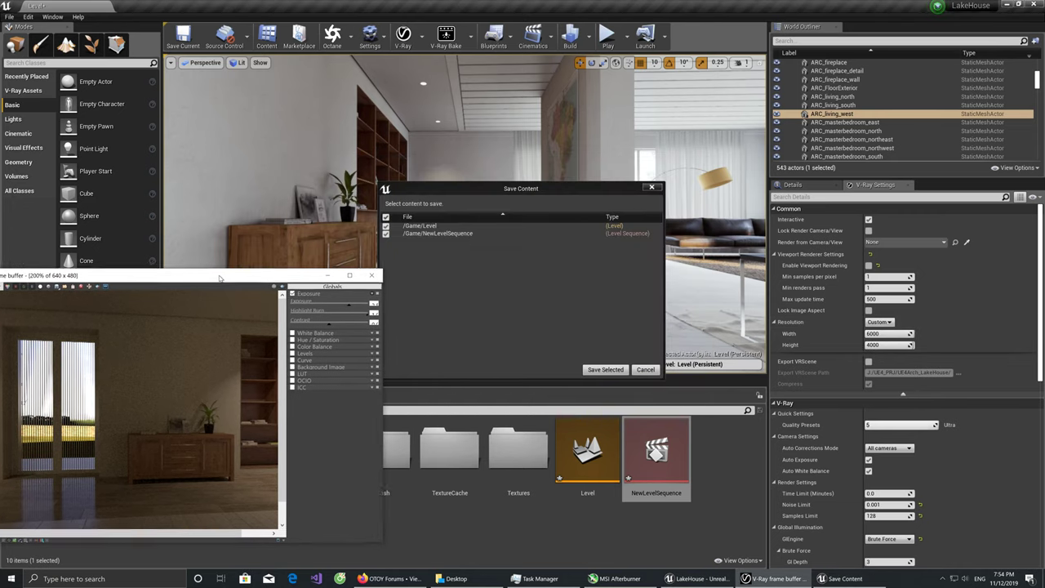
key("Return")
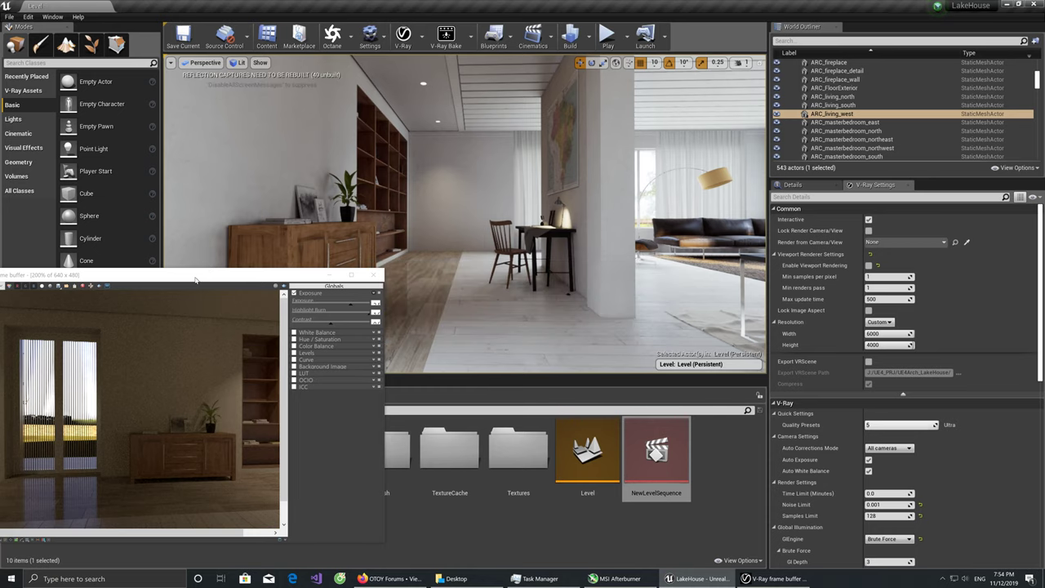
Set the V-Ray output resolution to the FullHD 1080 (16:9) preset, 1920 x 1080
left_click_drag(196, 280, 457, 119)
left_click(880, 322)
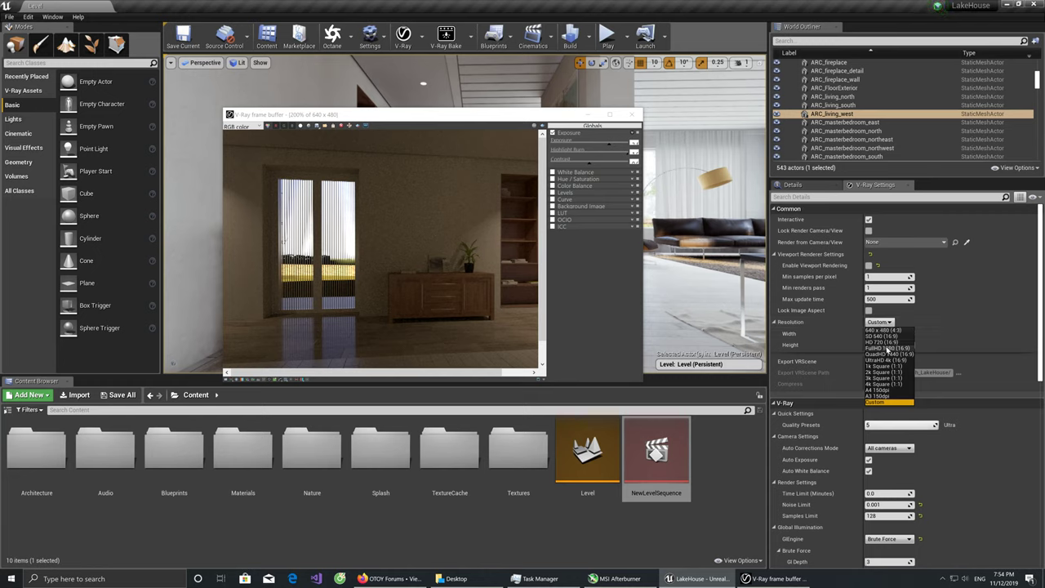
left_click(887, 348)
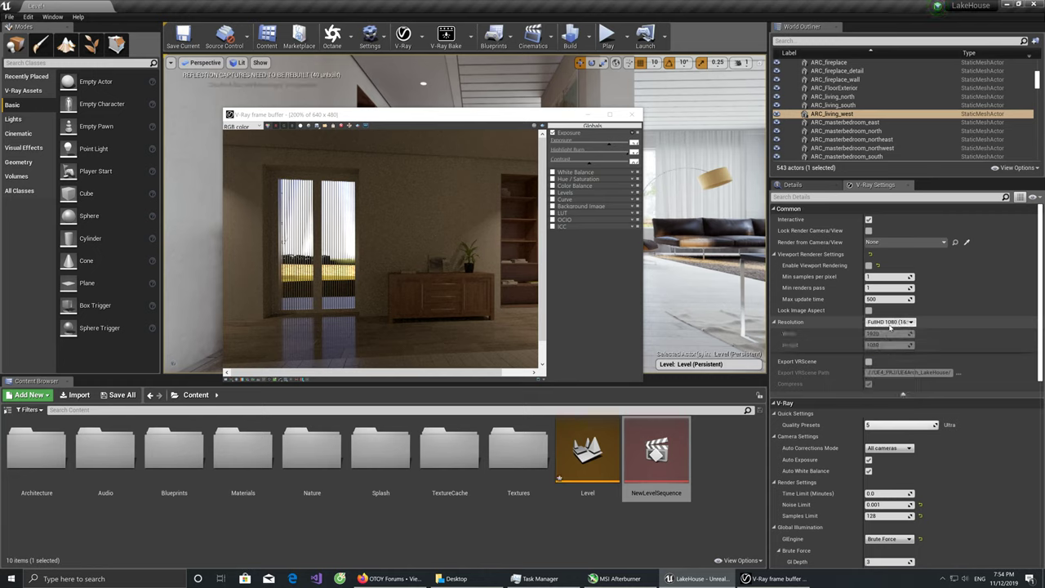
left_click(868, 265)
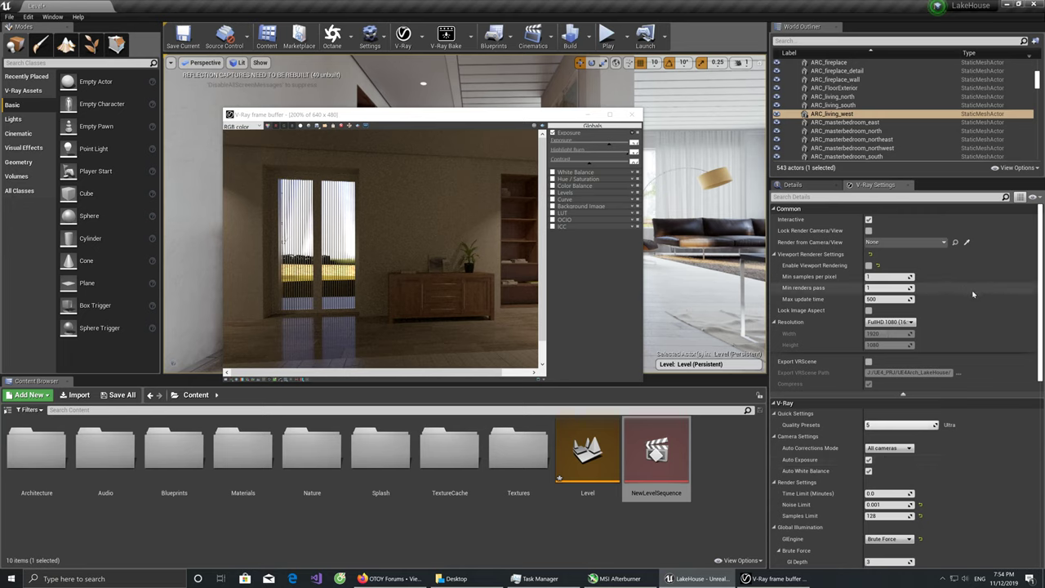
Start a 1920 x 1080 V-Ray render and reposition the frame buffer window
left_click(406, 38)
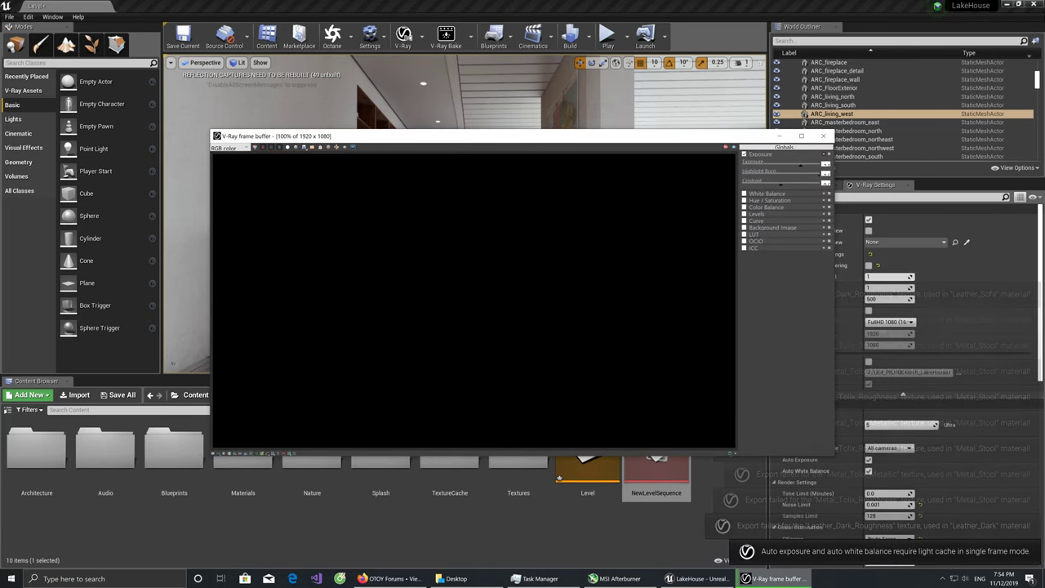
left_click_drag(1041, 327, 1041, 390)
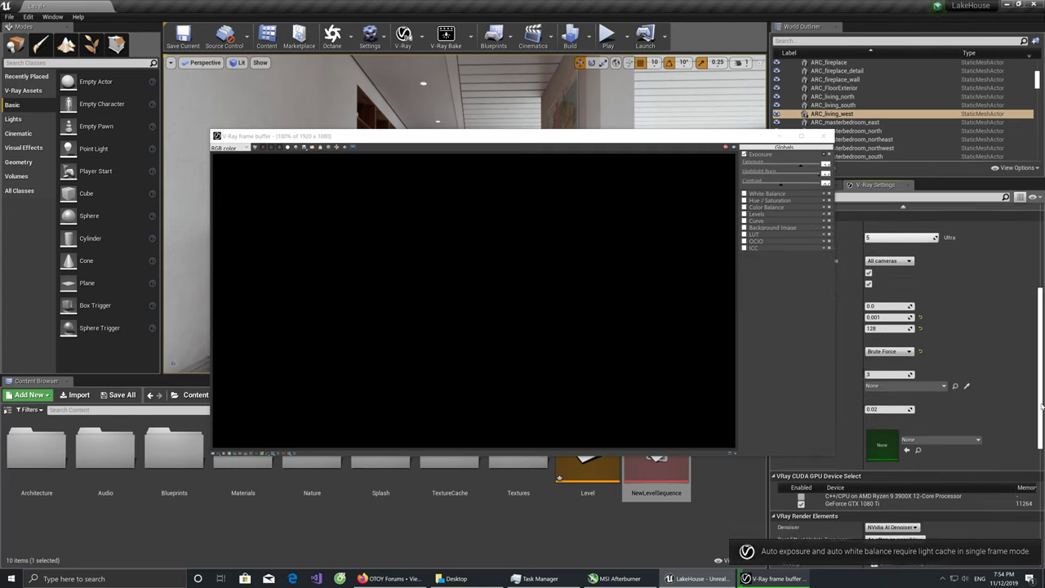
mouse_move(1041, 390)
left_mouse_down()
mouse_move(1027, 523)
mouse_move(995, 333)
left_mouse_up()
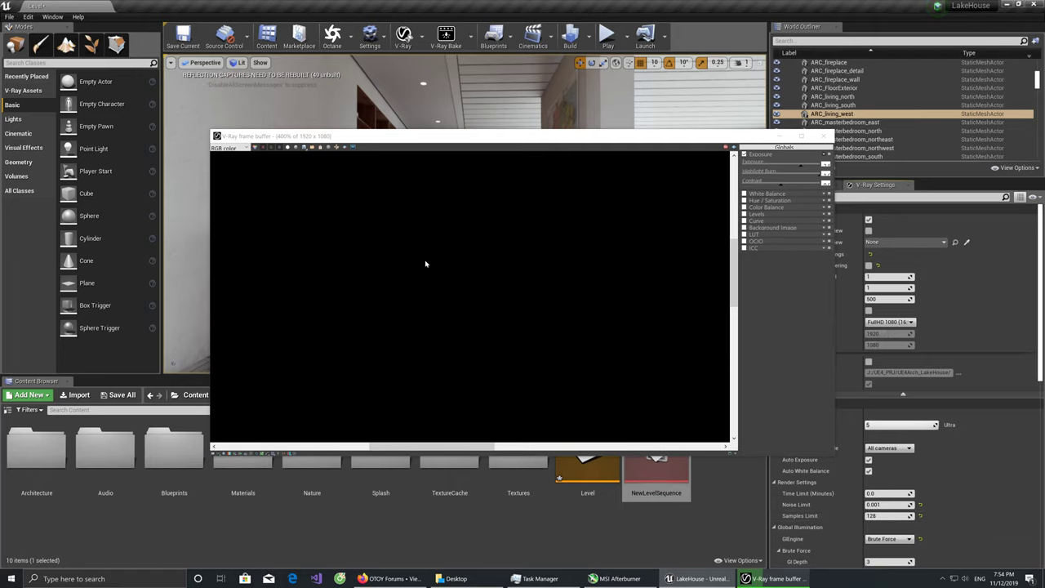
scroll(437, 275, "down", 2)
scroll(437, 274, "up", 1)
mouse_move(499, 137)
left_mouse_down()
mouse_move(445, 97)
mouse_move(446, 85)
left_mouse_up()
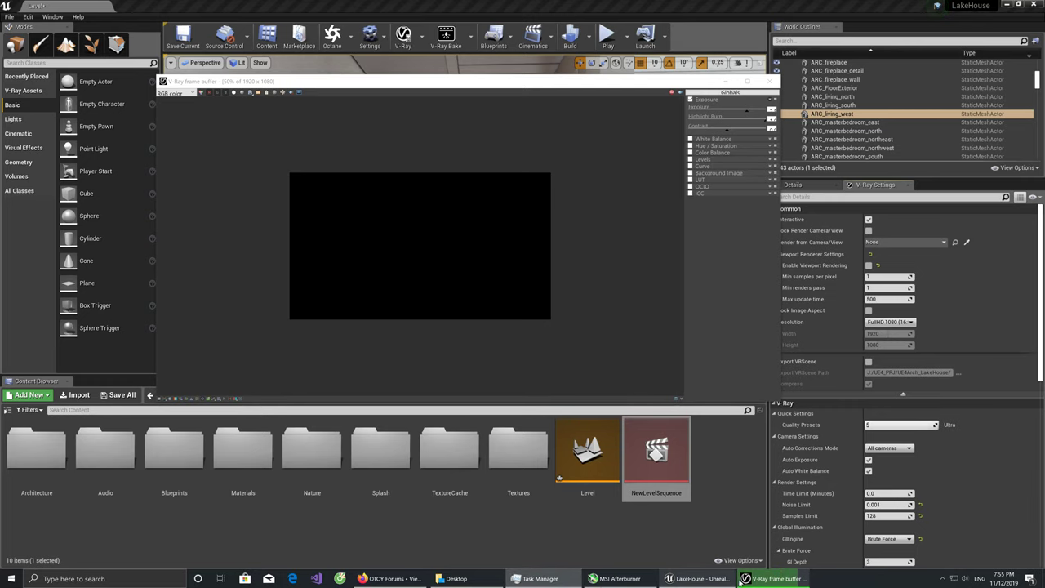
Let the V-Ray render refine and zoom the frame buffer back to 50%
mouse_move(774, 578)
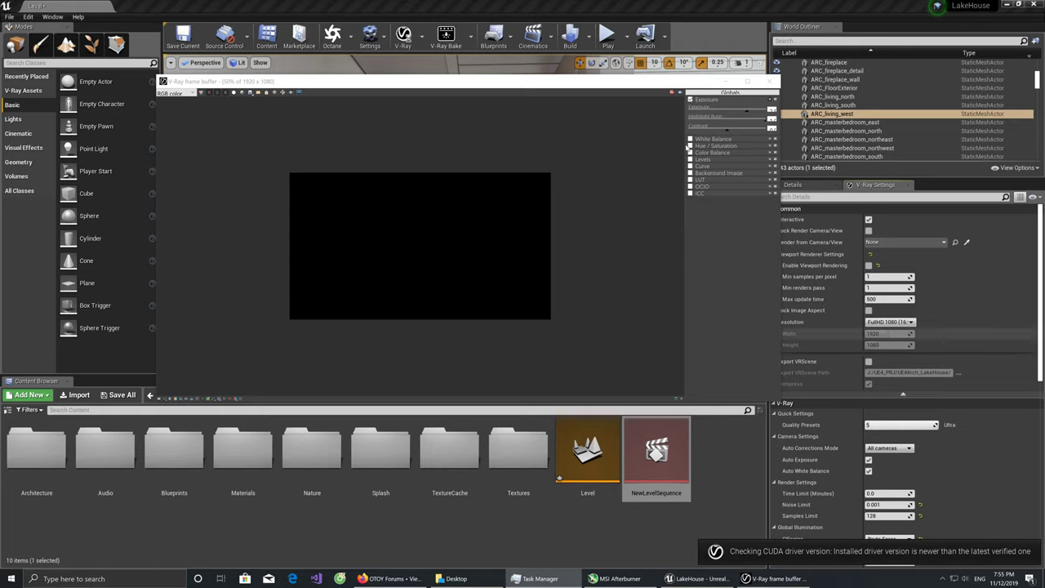
scroll(442, 99, "up", 1)
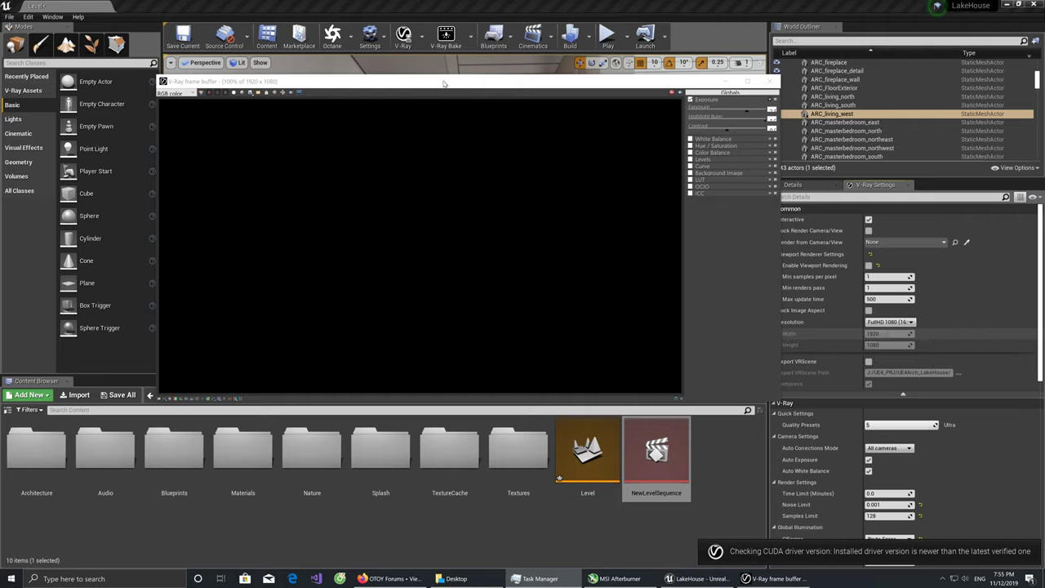
scroll(462, 156, "down", 2)
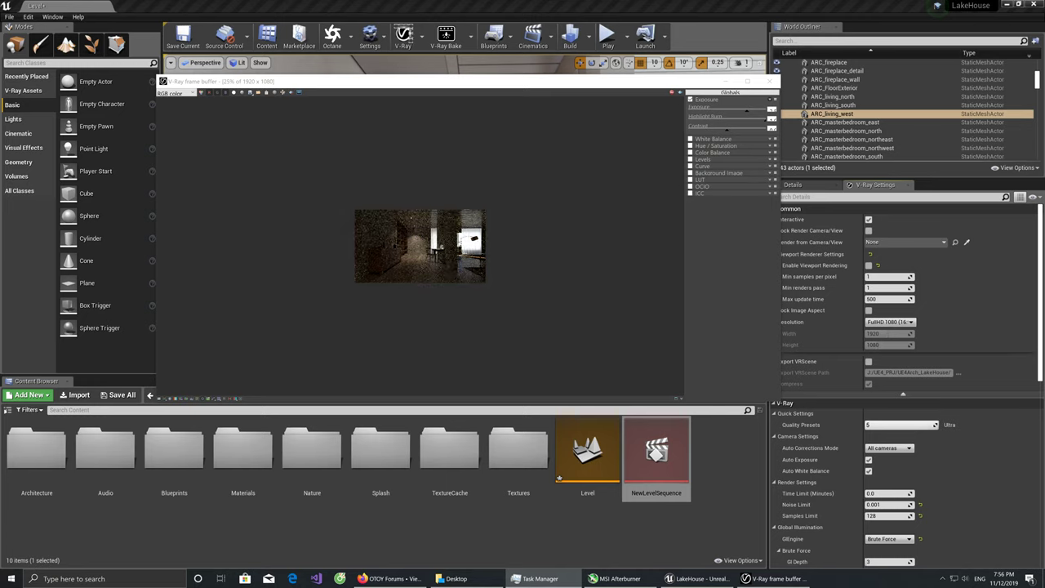
scroll(402, 189, "up", 1)
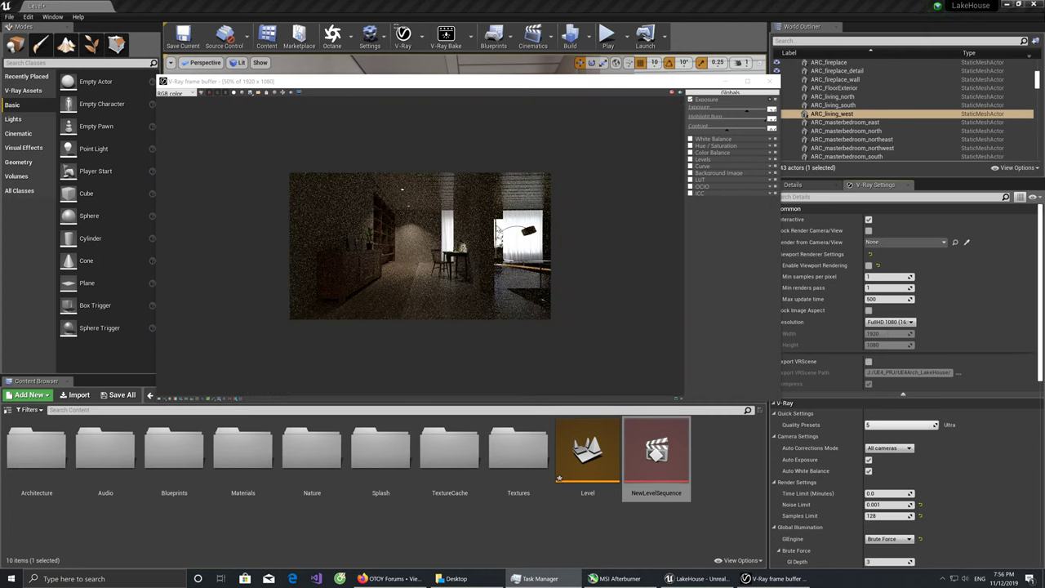
Lower Highlight Burn and adjust Contrast on the render in the frame buffer's Globals panel
left_click(749, 115)
left_click_drag(749, 115, 743, 119)
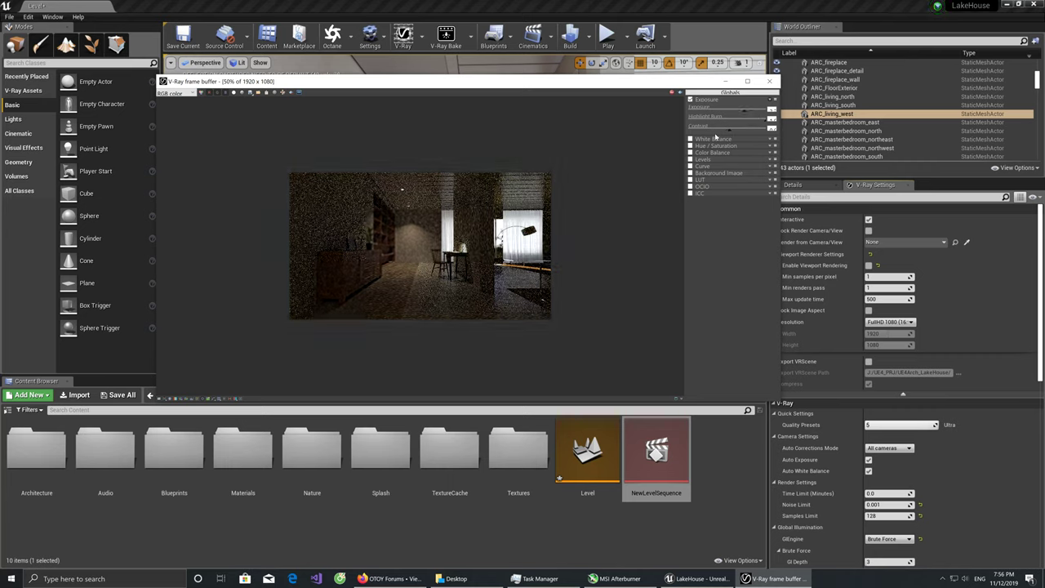
left_click_drag(719, 131, 720, 133)
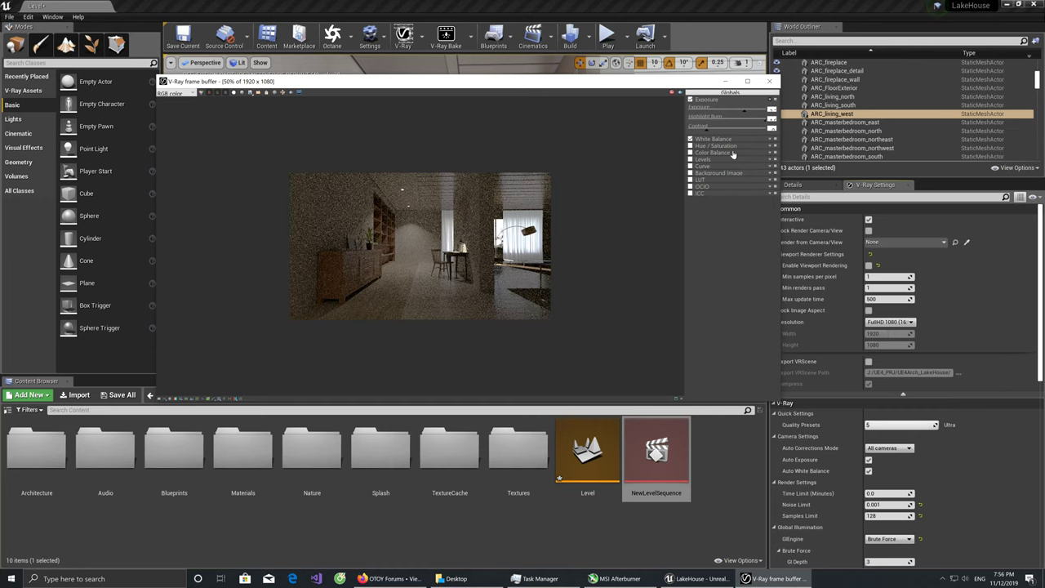
double_click(597, 189)
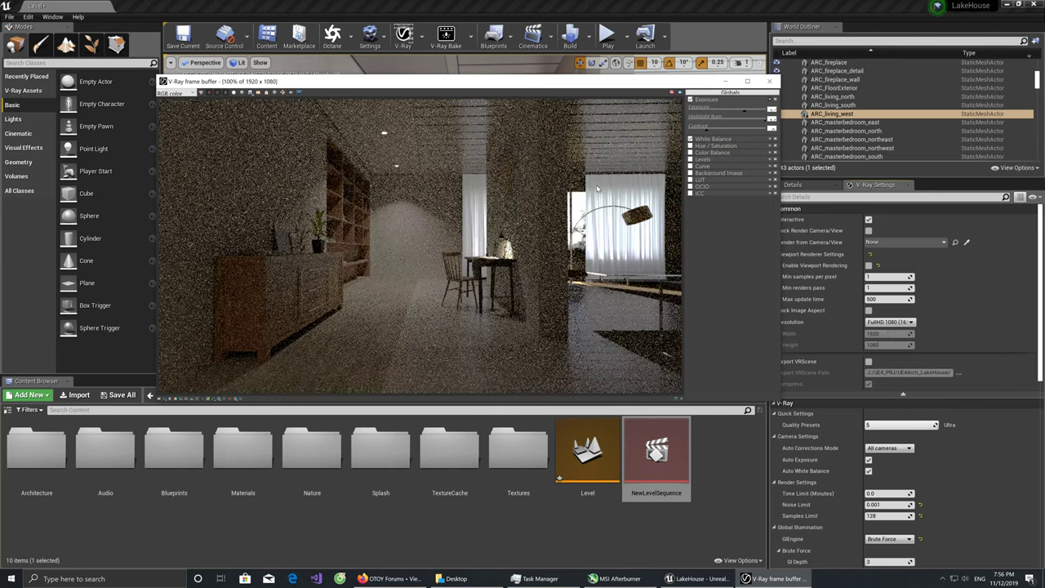
Expand White Balance, enable the Hue/Saturation correction, and close the frame buffer
left_click(772, 144)
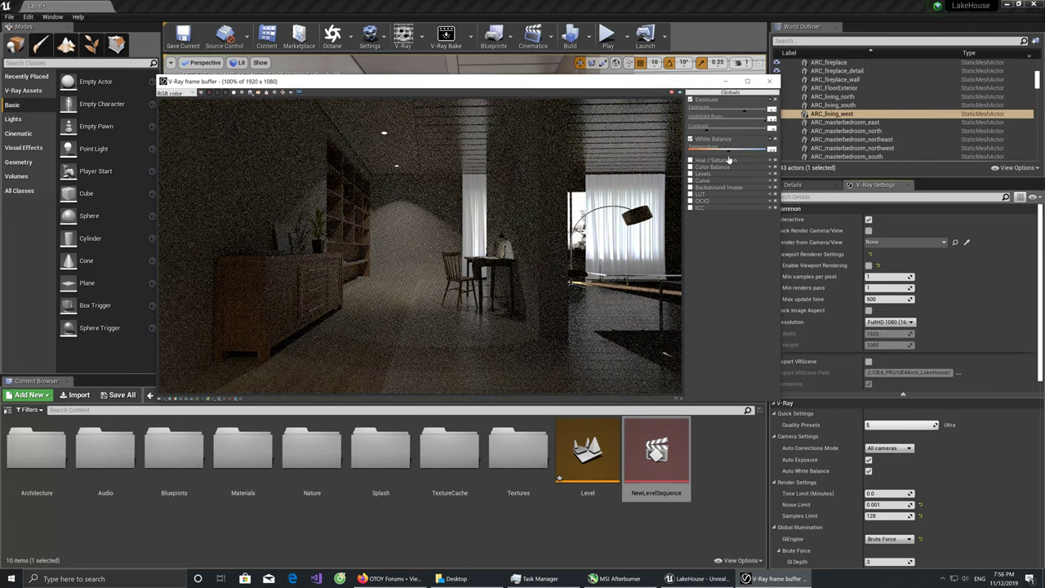
left_click(690, 167)
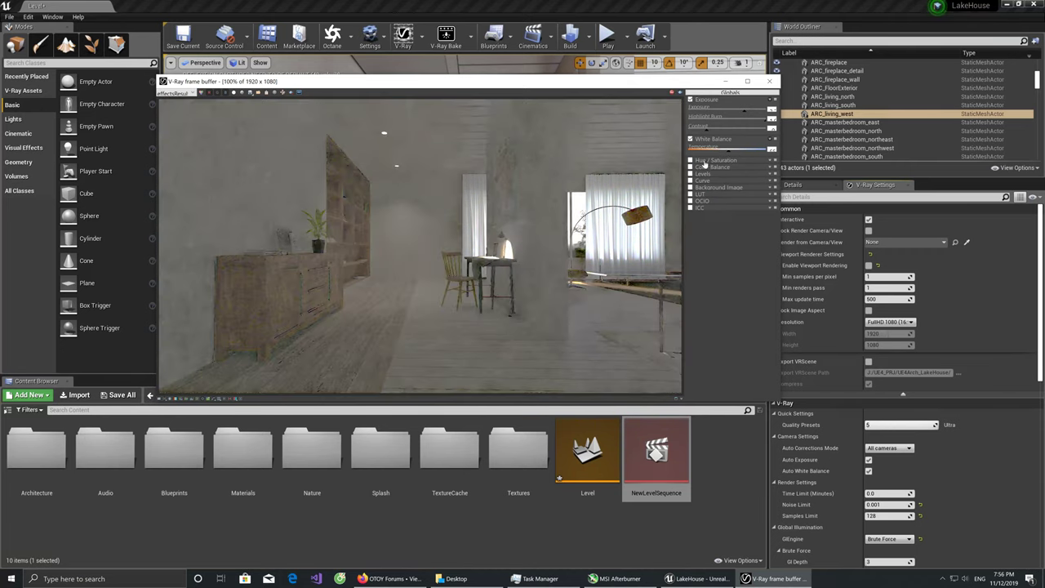
left_click(769, 161)
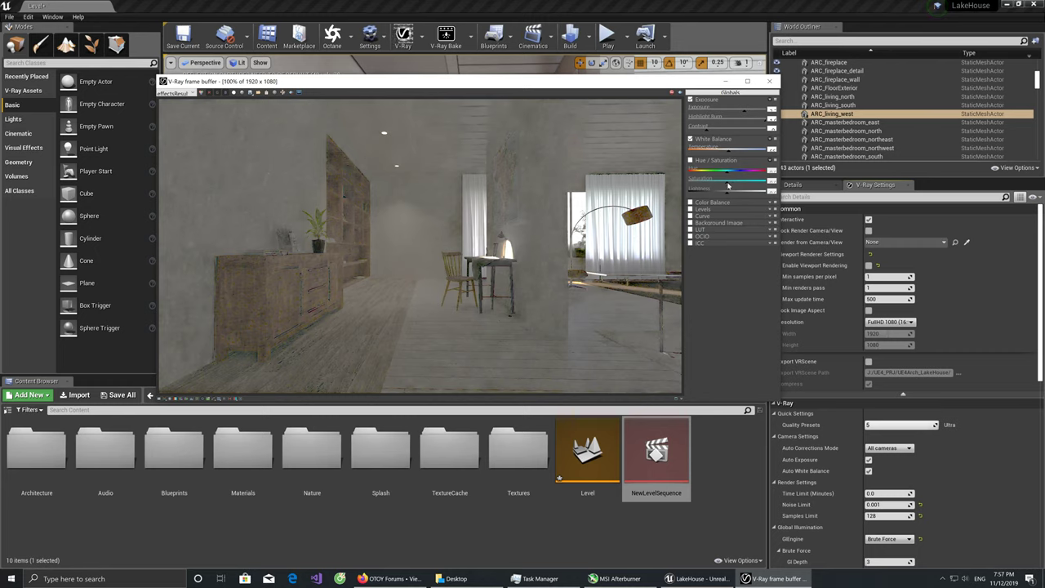
left_click(690, 162)
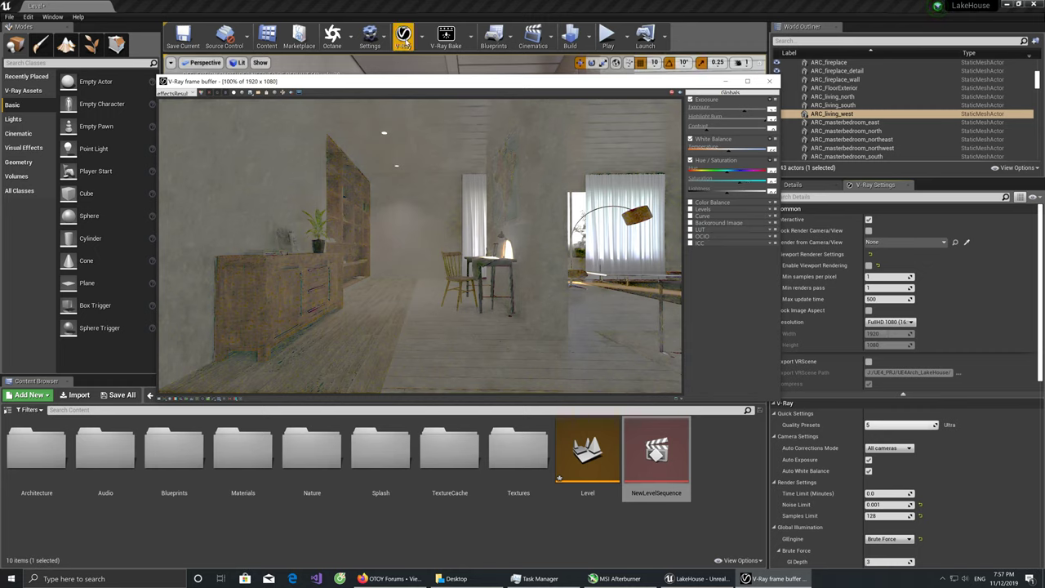
left_click(769, 81)
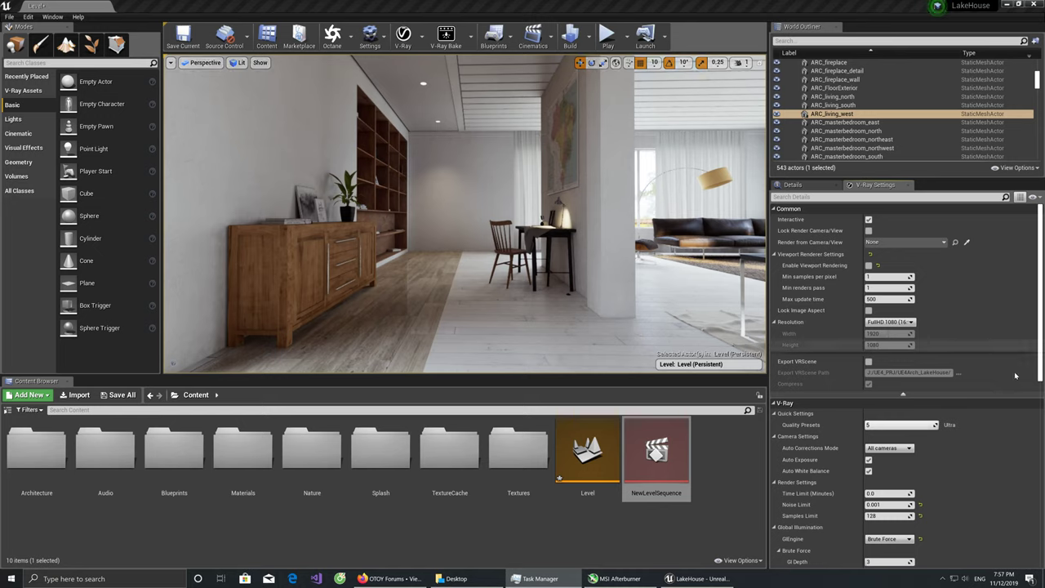
Set the V-Ray denoiser to None in the Render Elements section of V-Ray Settings
scroll(1041, 376, "down", 1)
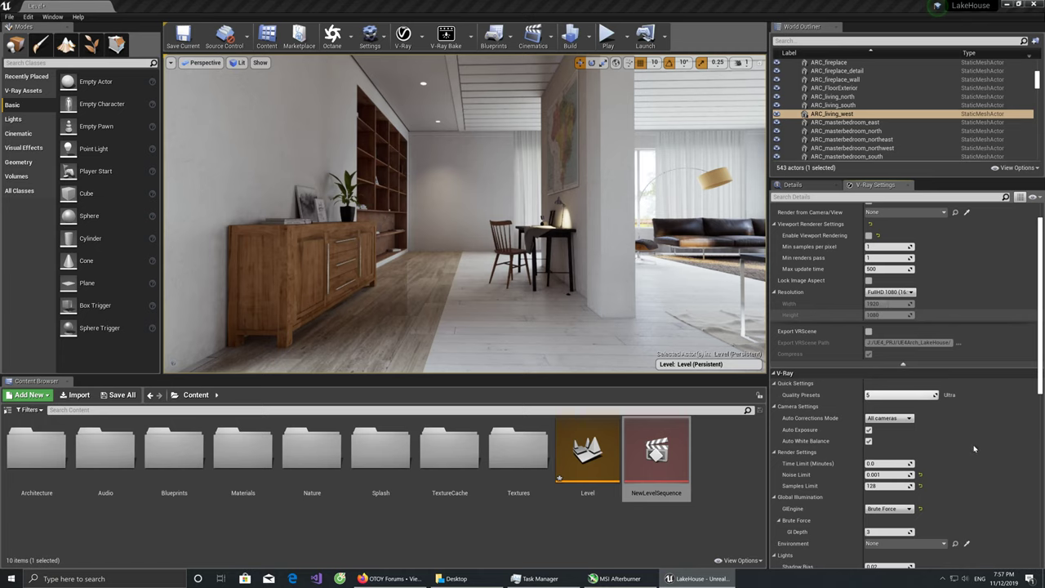
scroll(974, 448, "down", 4)
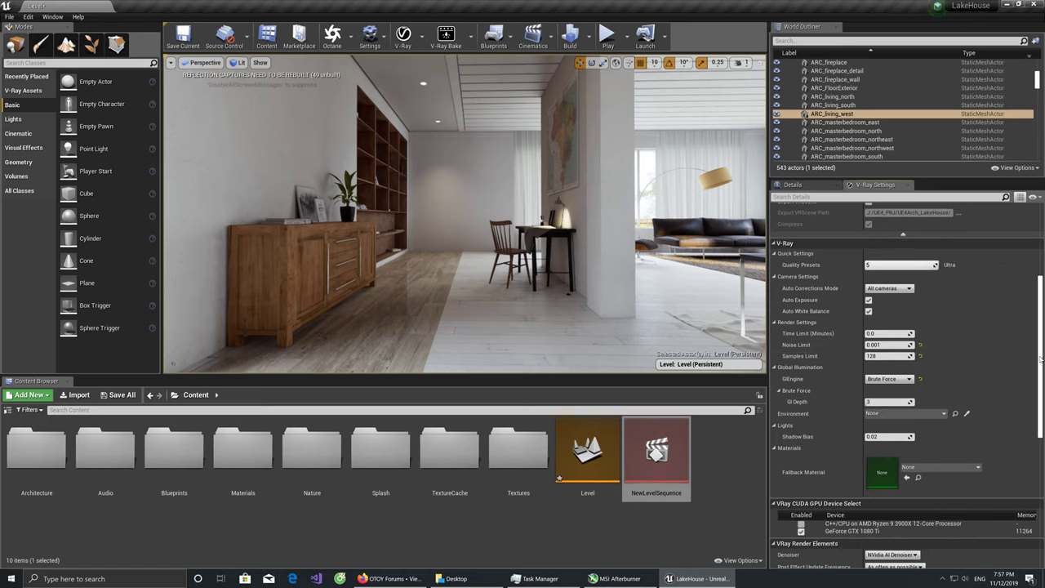
scroll(1040, 360, "down", 3)
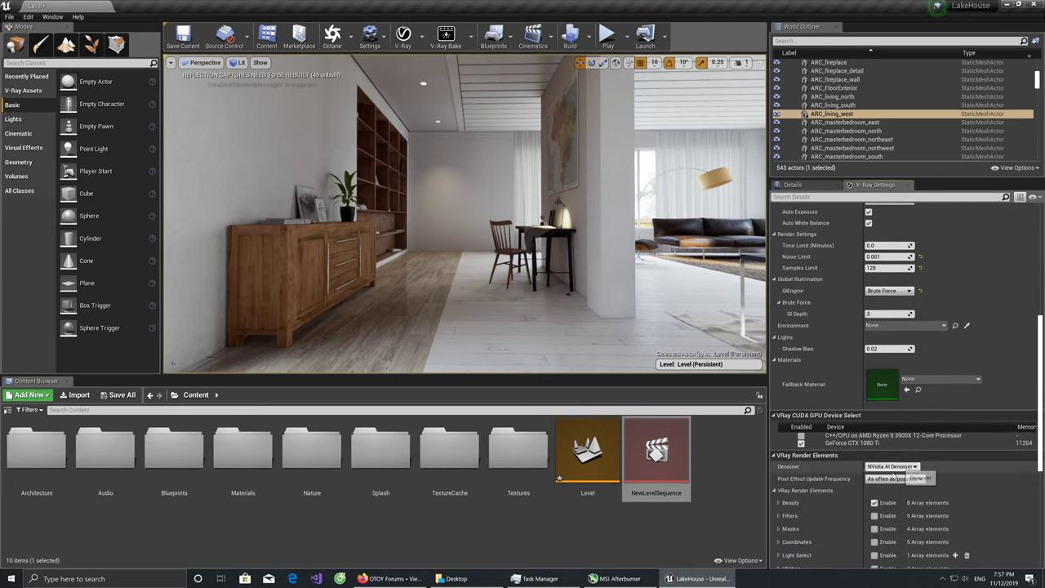
left_click(892, 466)
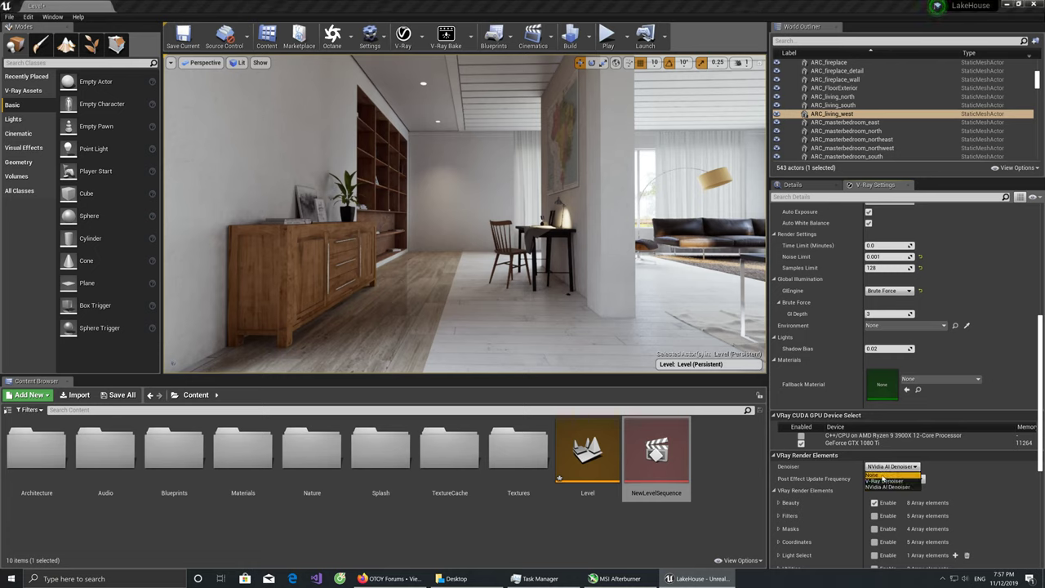
left_click(878, 474)
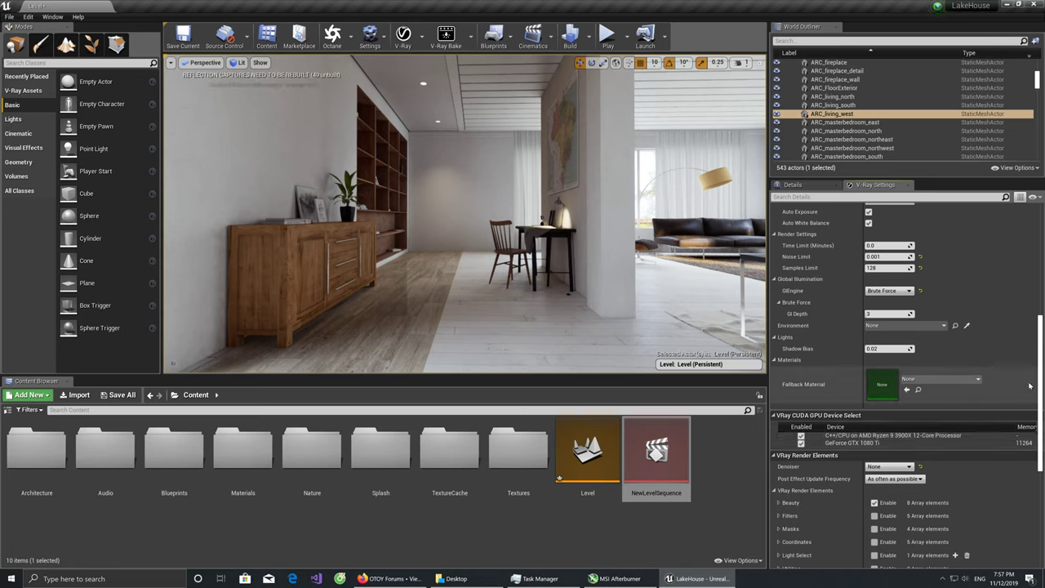
left_click_drag(1040, 376, 1040, 278)
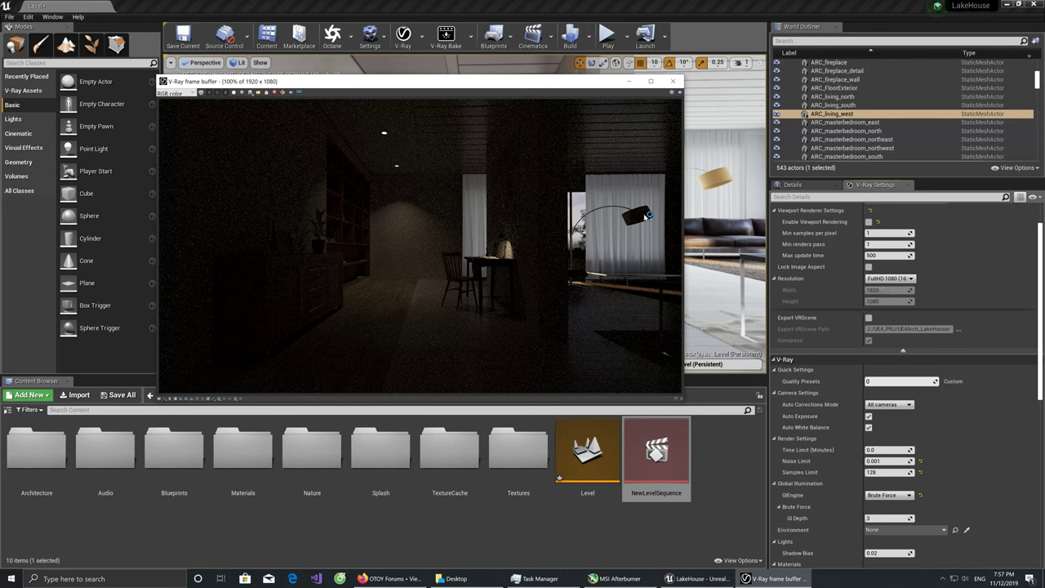
Change the V-Ray output resolution from FullHD 1080 to HD 720 (16:9)
left_click_drag(549, 82, 571, 123)
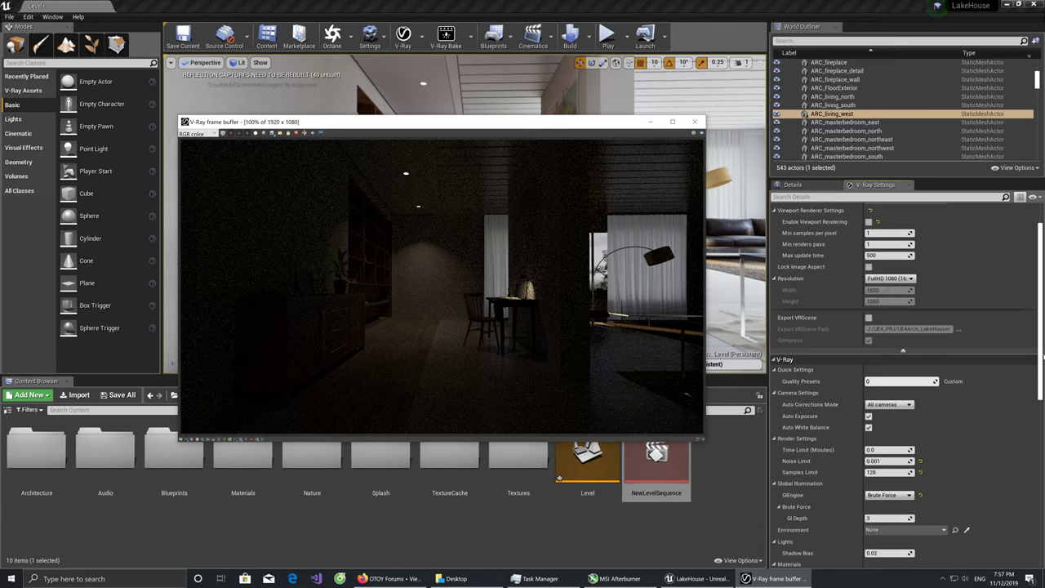
scroll(1042, 357, "up", 2)
left_click(907, 323)
left_click(886, 341)
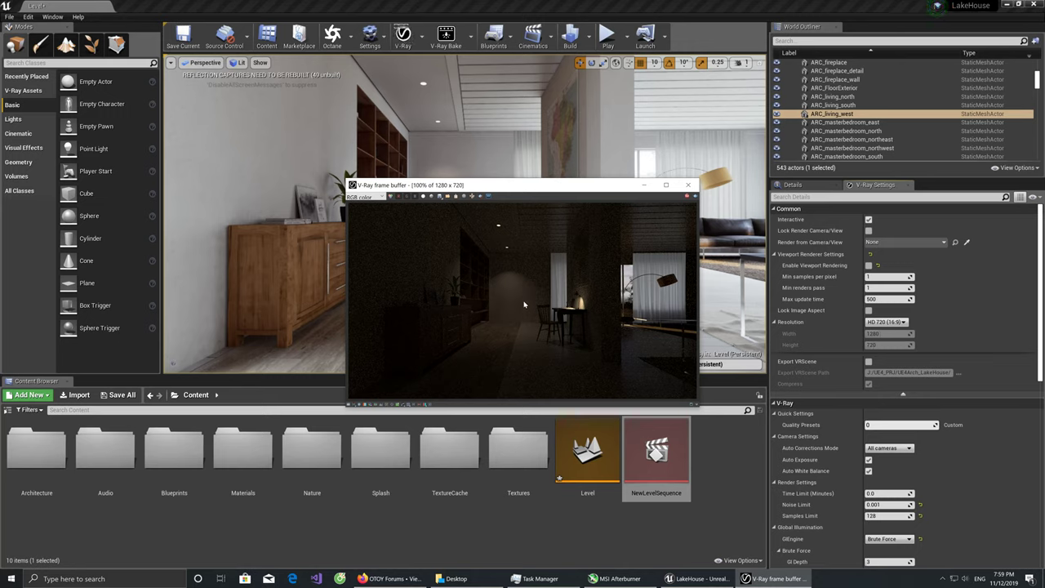
Maximize the V-Ray frame buffer and enable its Exposure correction
scroll(524, 306, "down", 2)
scroll(539, 314, "up", 1)
scroll(539, 314, "up", 1)
left_click(670, 184)
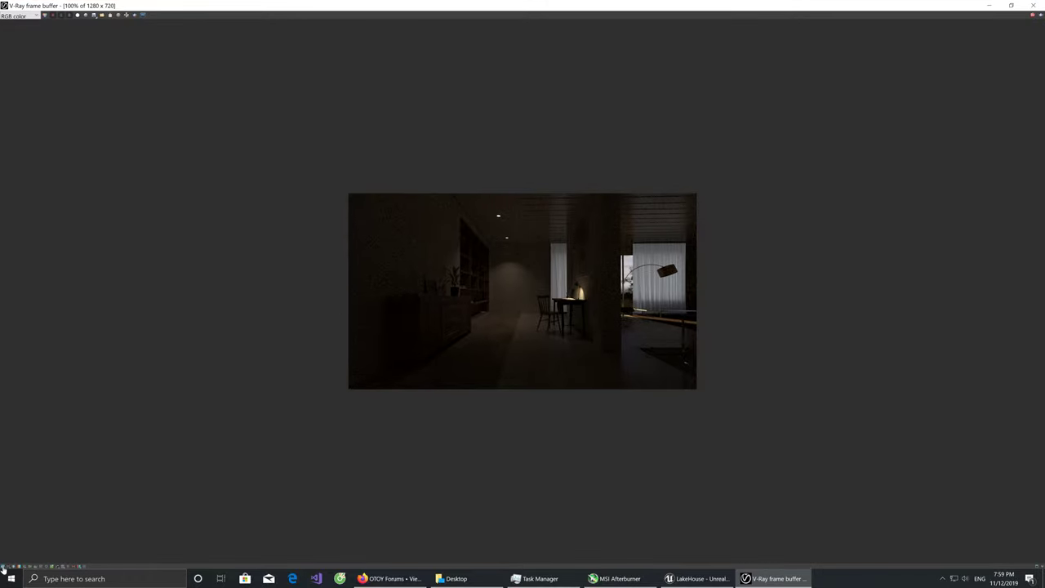
left_click(3, 567)
left_click(957, 23)
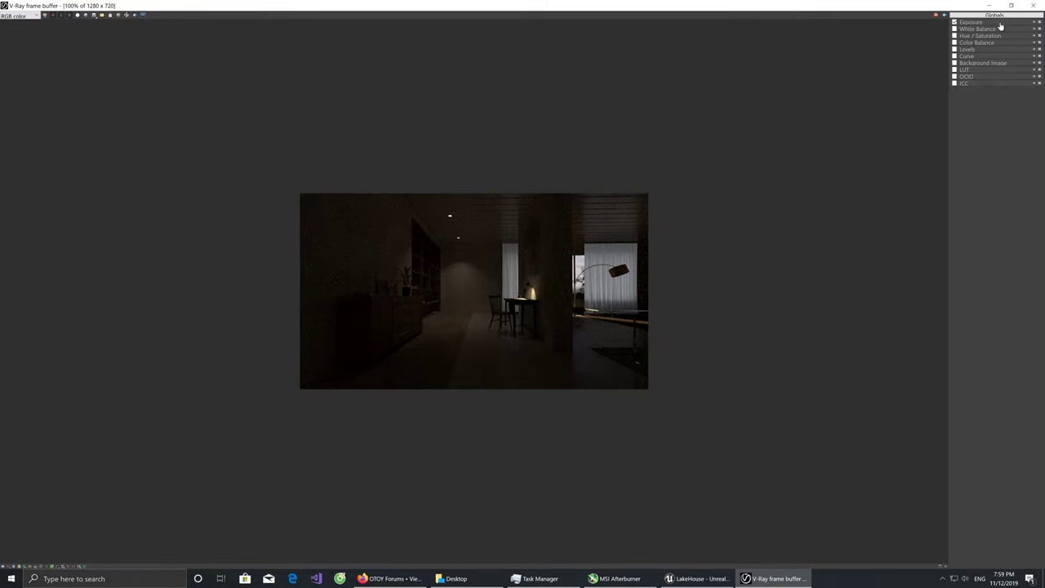
left_click(1035, 25)
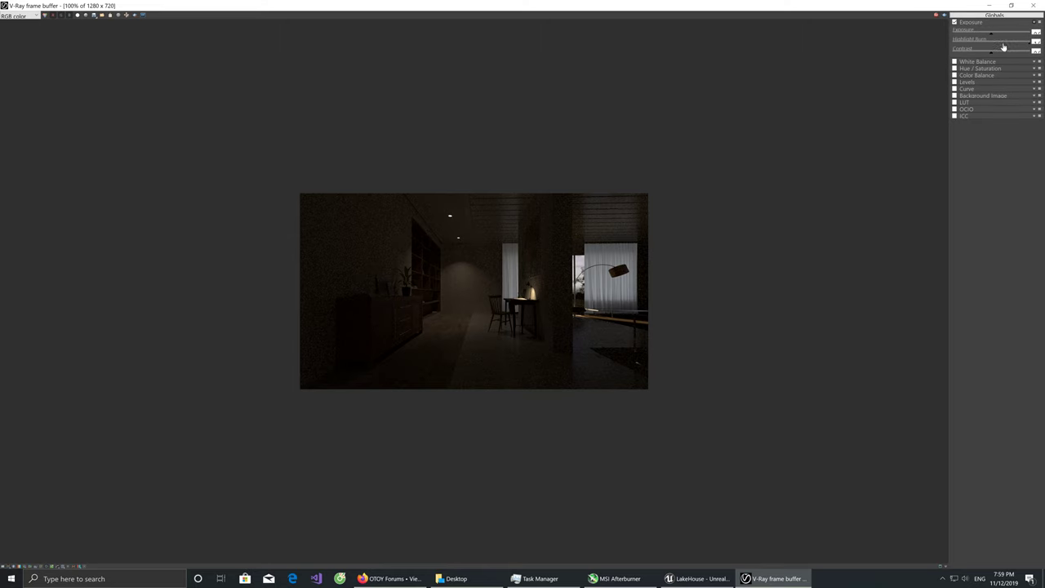
Raise the exposure and lower highlight burn on the curtains and lamp
scroll(670, 126, "up", 1)
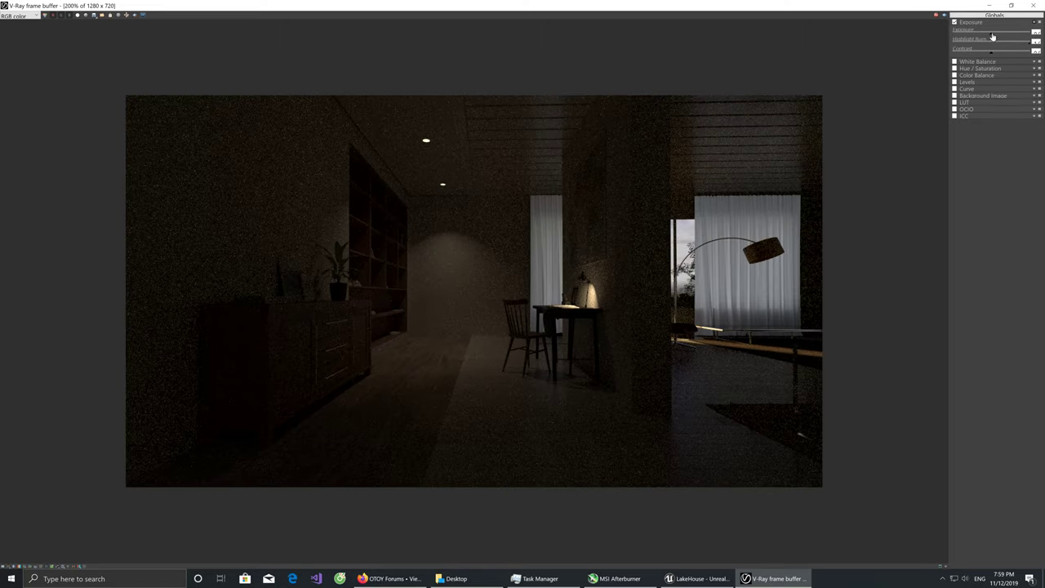
left_click_drag(993, 33, 1007, 36)
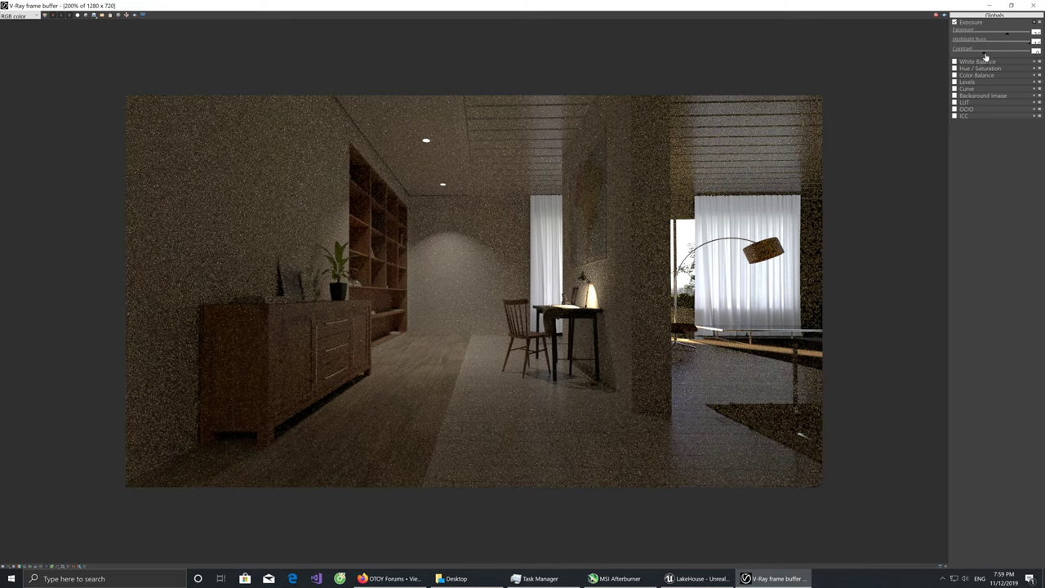
left_click(1012, 44)
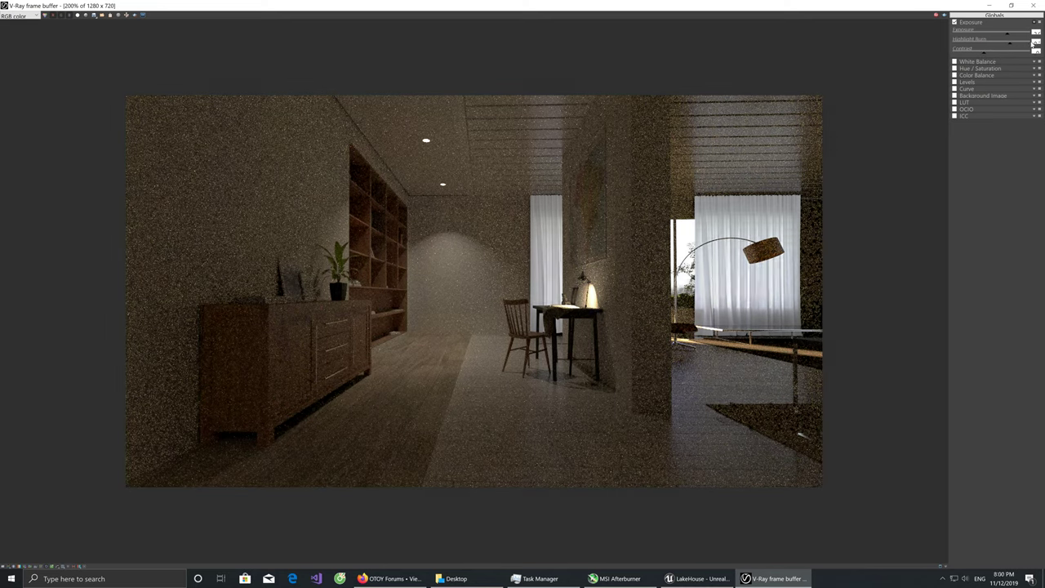
left_click_drag(1016, 42, 994, 47)
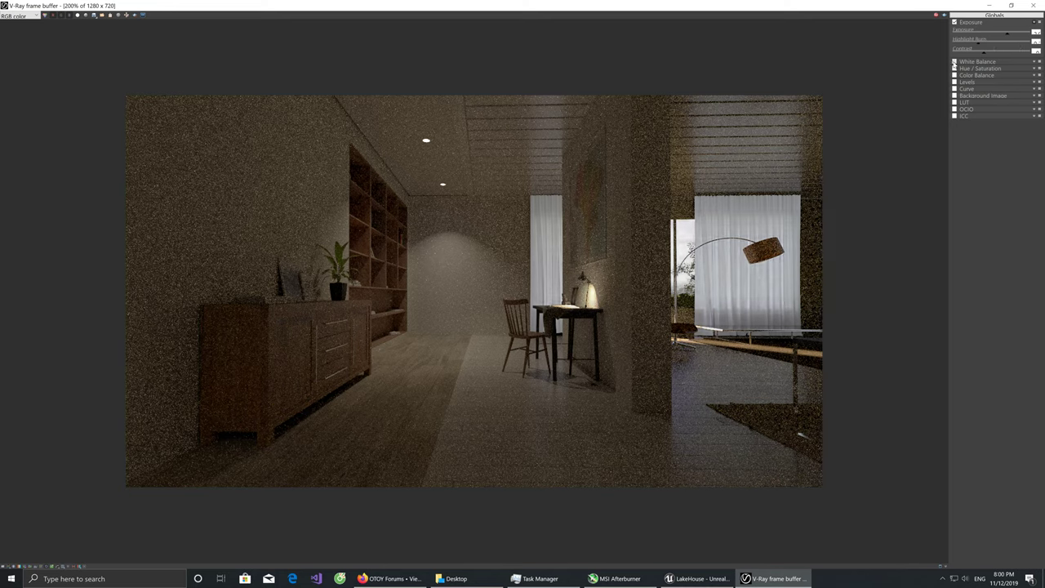
Enable White Balance and Hue/Saturation corrections, expanding Color Balance and Levels
left_click(955, 61)
left_click(1036, 62)
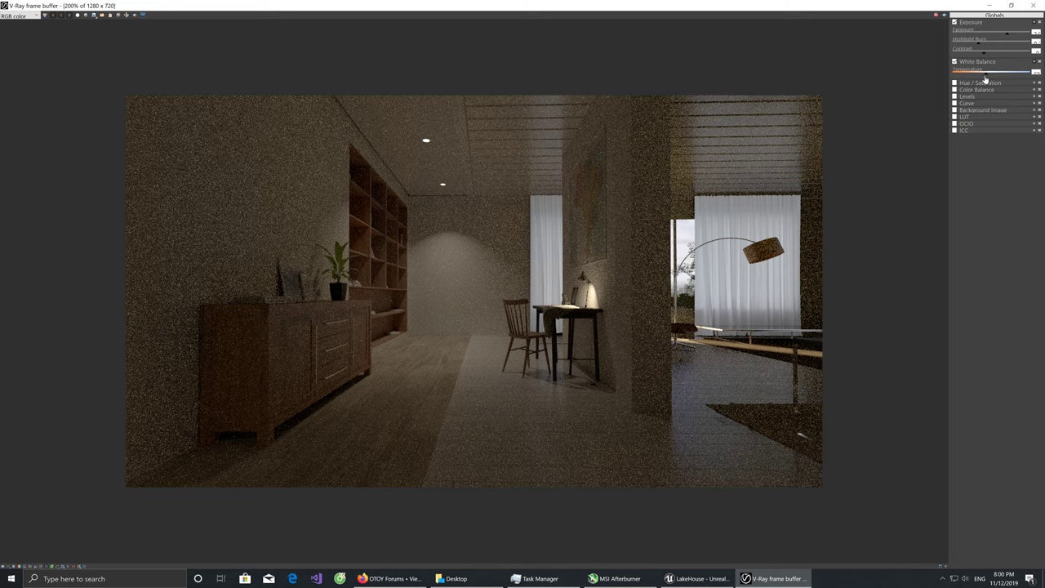
left_click(964, 83)
left_click(955, 83)
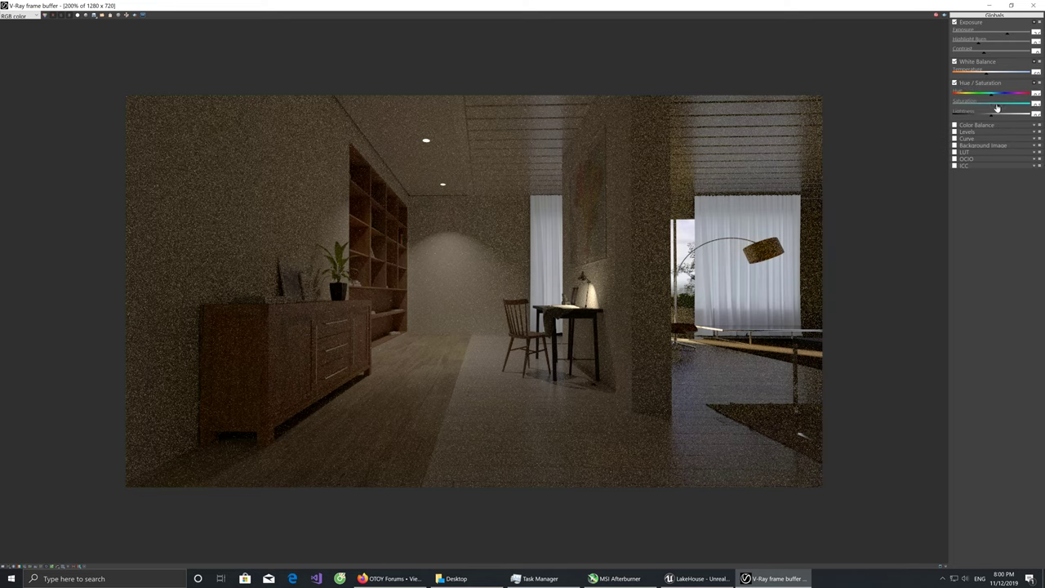
left_click(970, 131)
left_click(973, 176)
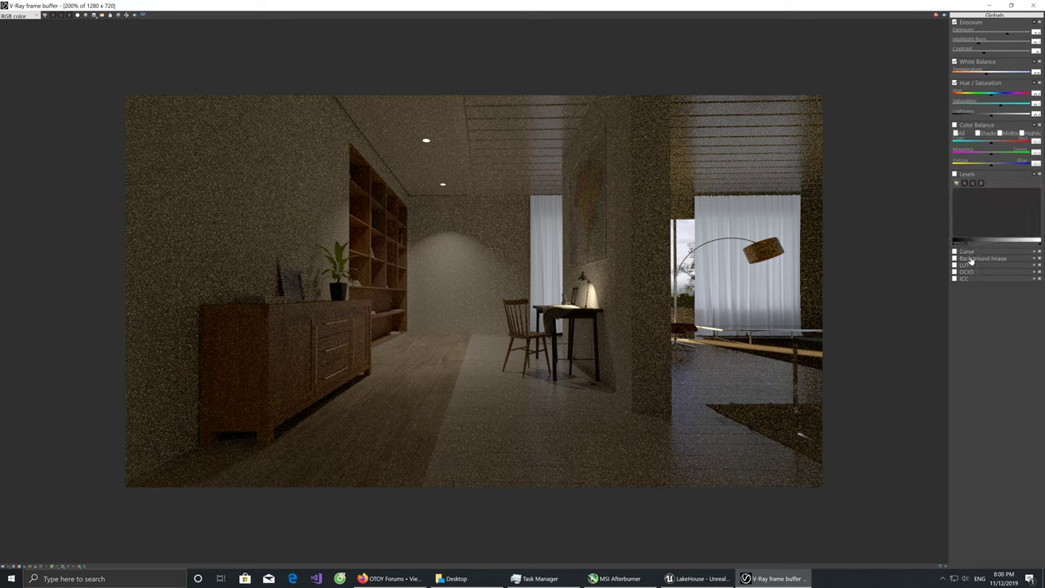
Set Hue/Saturation Lightness to 0 and shift the Hue toward a brown tint
left_click_drag(985, 119, 991, 122)
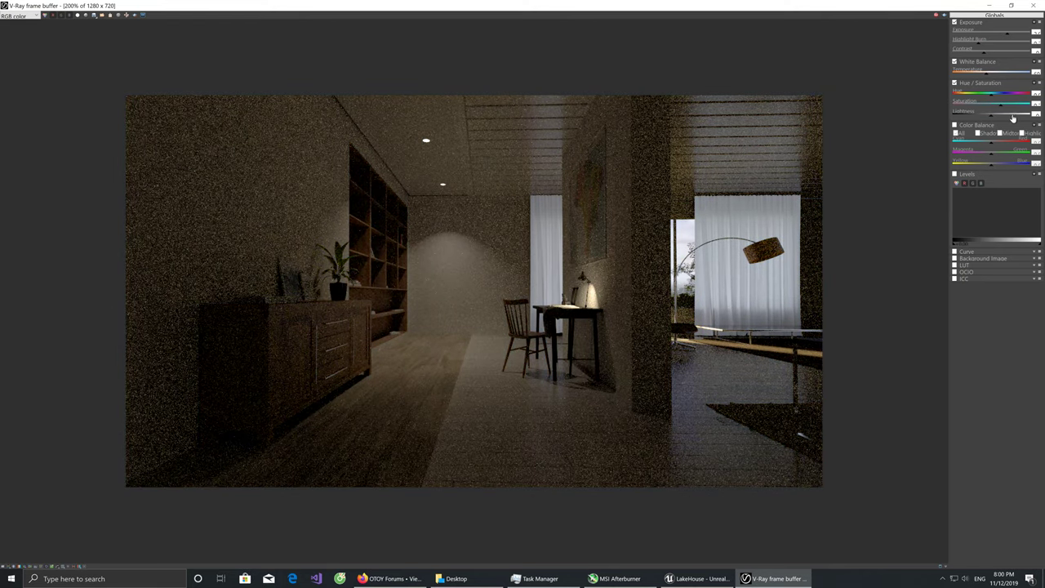
left_click(1036, 113)
type("0")
key("Return")
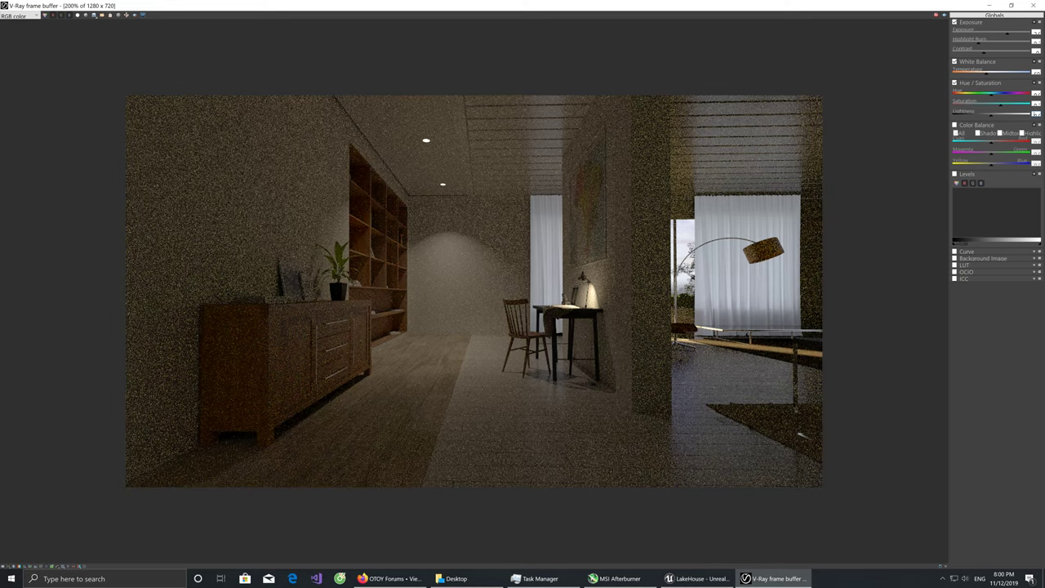
left_click(998, 100)
left_click_drag(998, 100, 1018, 101)
double_click(1036, 93)
Lower Exposure contrast slightly and reduce highlight burn, then restore the frame buffer to a window
left_click_drag(984, 56, 978, 57)
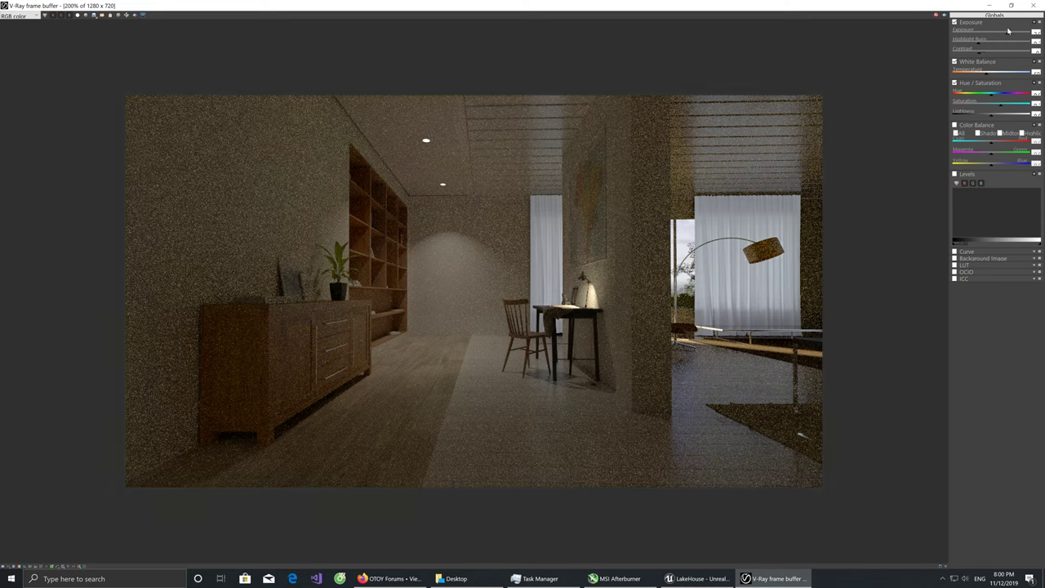
left_click(1009, 38)
left_click_drag(1008, 37, 1004, 40)
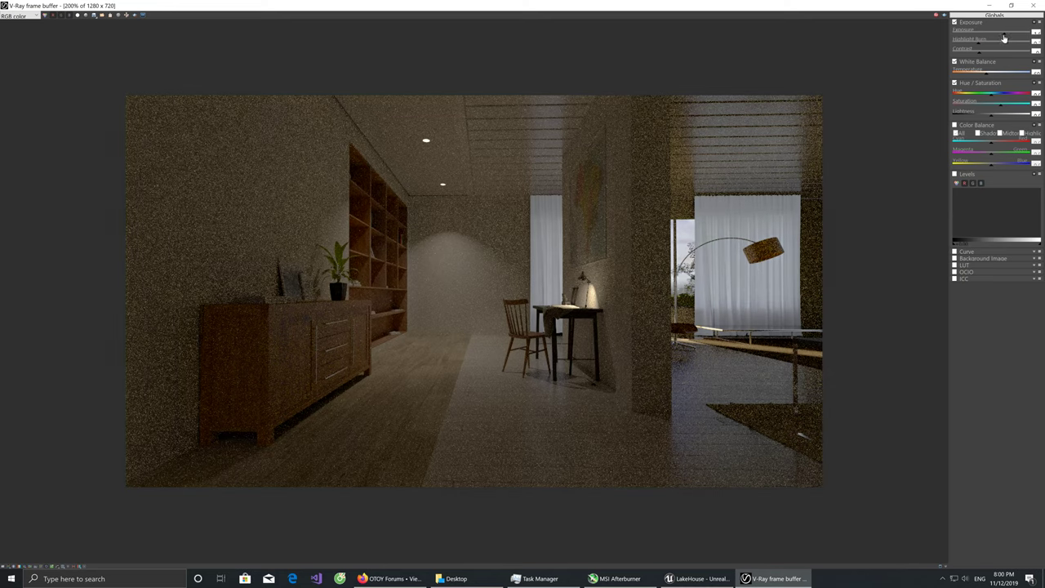
left_click_drag(1005, 39, 999, 43)
scroll(735, 222, "down", 1)
scroll(636, 229, "up", 2)
scroll(639, 232, "down", 1)
left_click(1011, 7)
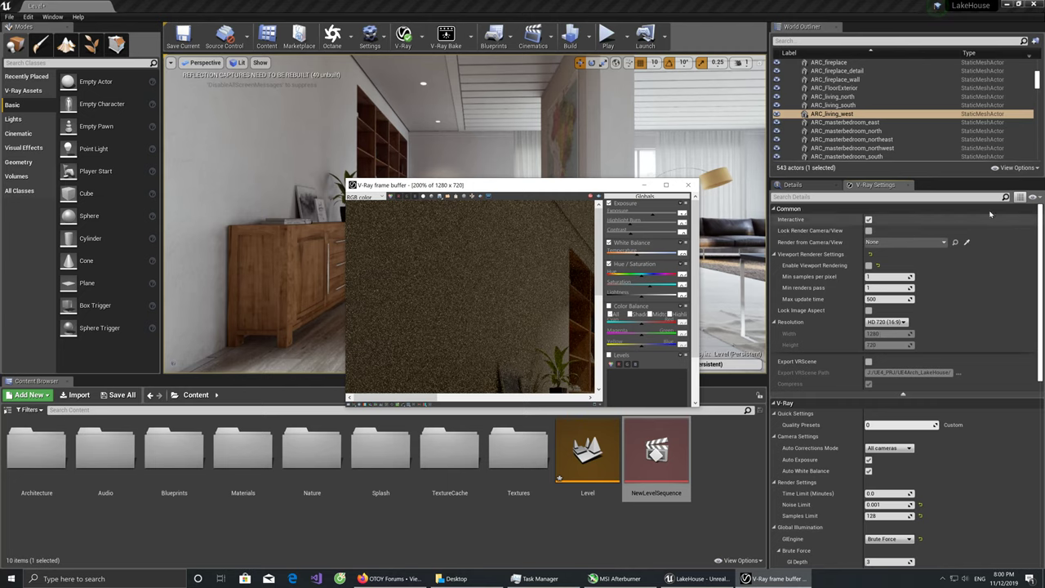
Set the Denoiser in V-Ray Settings to V-Ray Denoiser
left_click(657, 183)
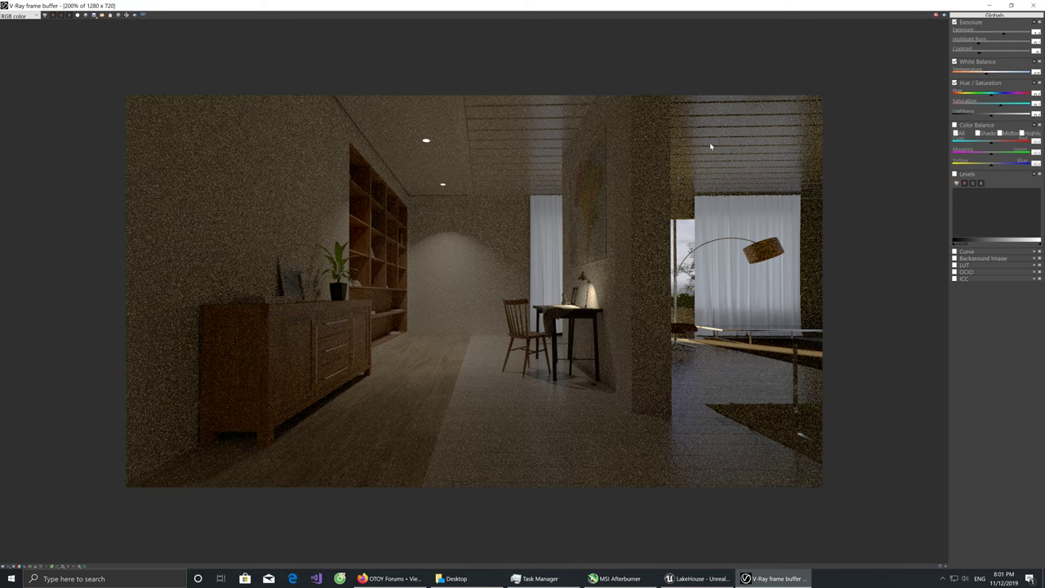
left_click(1011, 6)
scroll(874, 408, "down", 2)
scroll(894, 457, "down", 2)
scroll(922, 461, "down", 2)
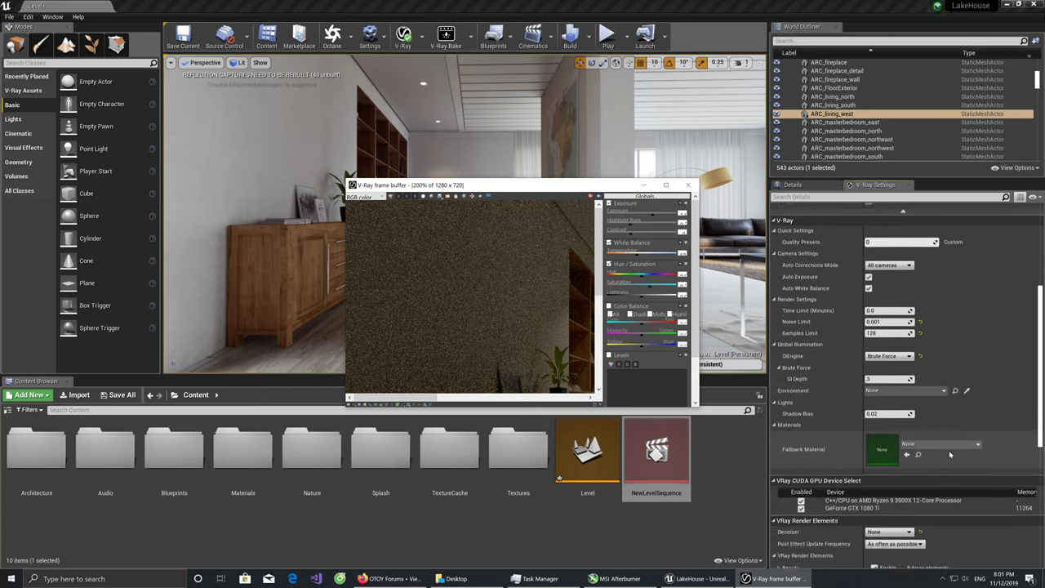
scroll(927, 463, "down", 1)
left_click(888, 486)
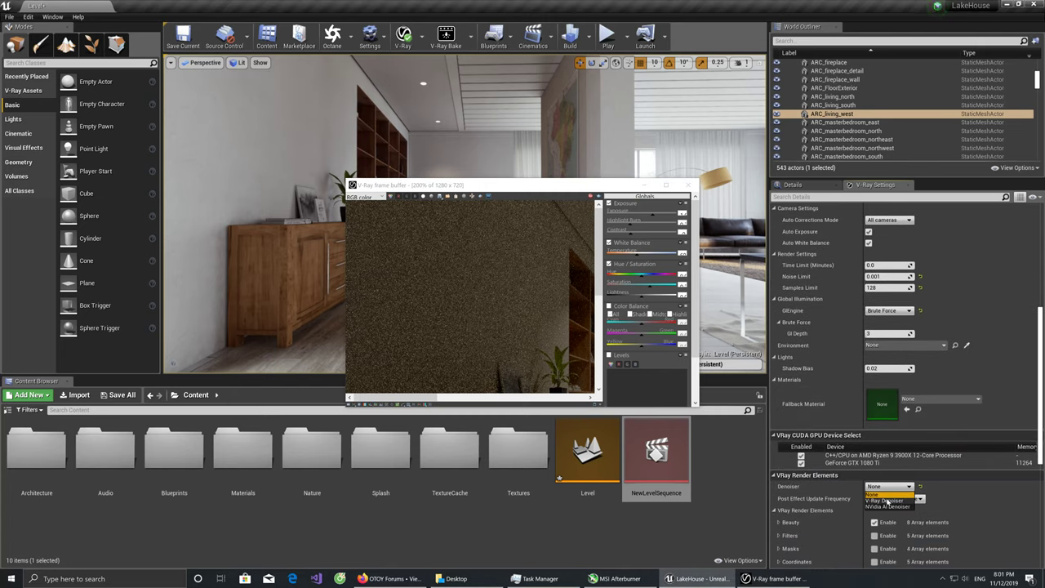
left_click(886, 502)
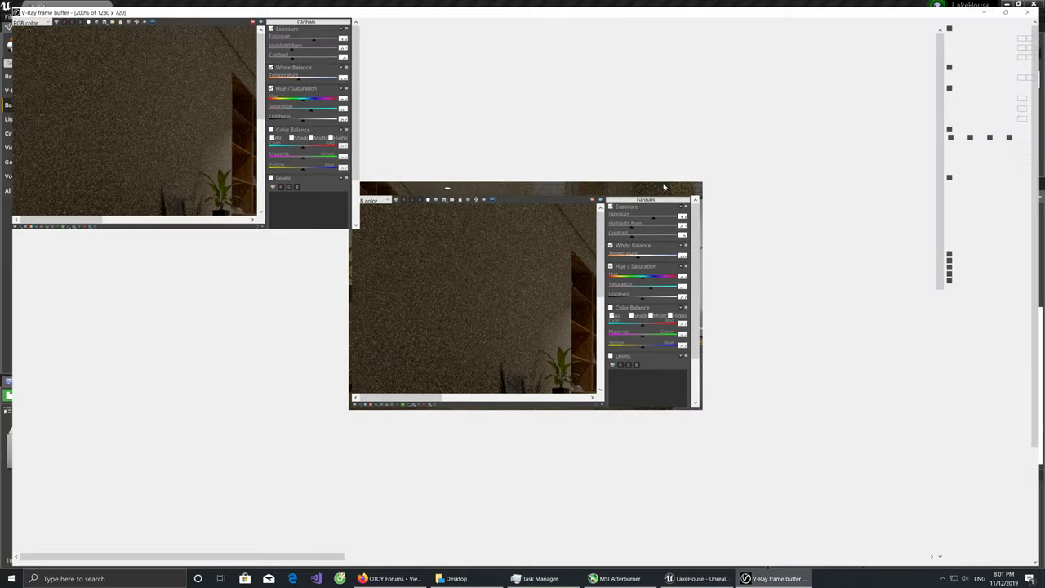
Close the V-Ray frame buffer, leaving the editor viewport visible
double_click(664, 187)
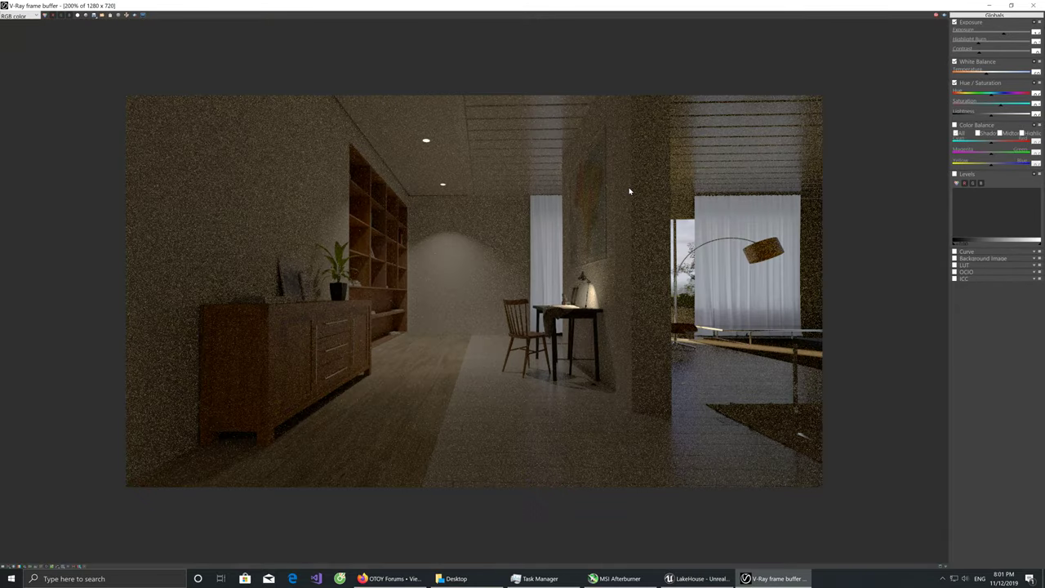
left_click(1012, 6)
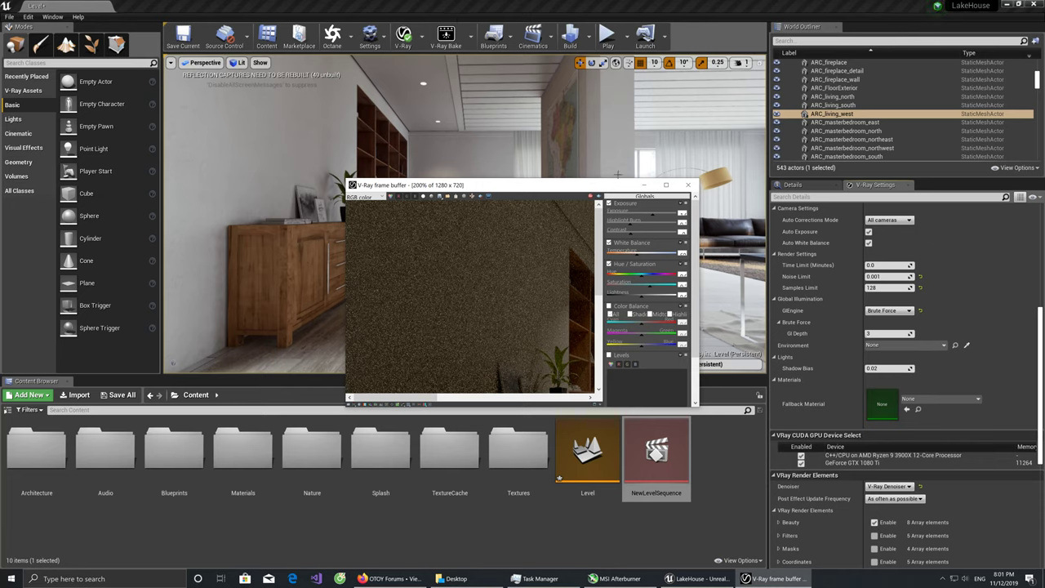
left_click(672, 186)
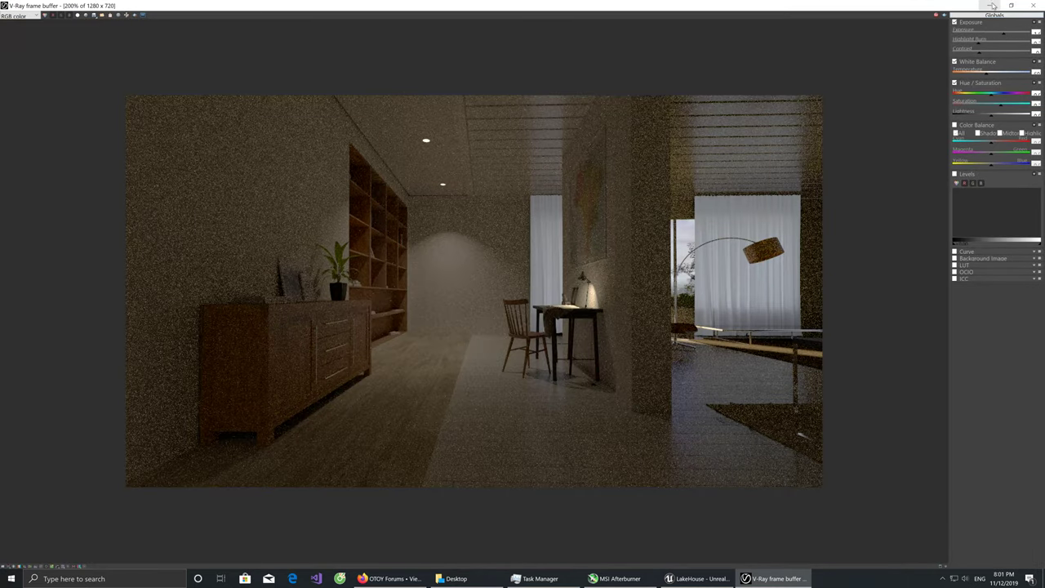
left_click(1030, 7)
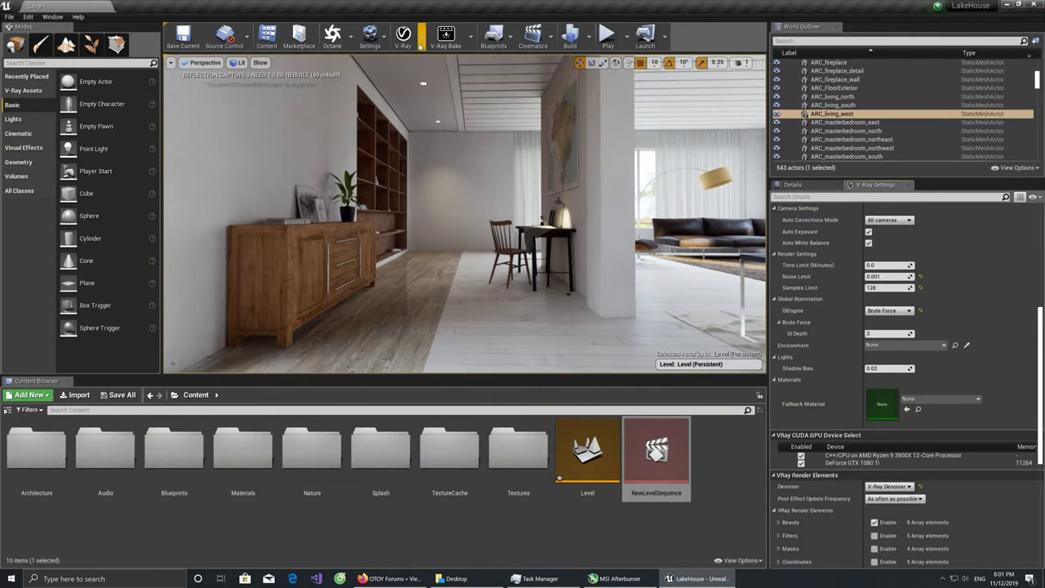
left_click(423, 41)
key("Escape")
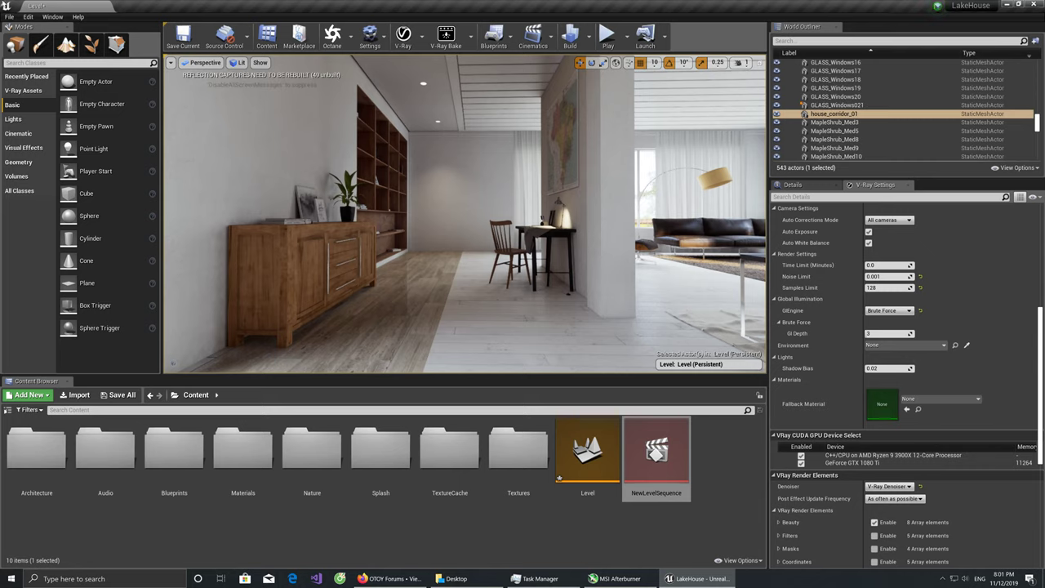
Reopen the V-Ray frame buffer over the viewport centre and render a new denoised image
left_click(423, 40)
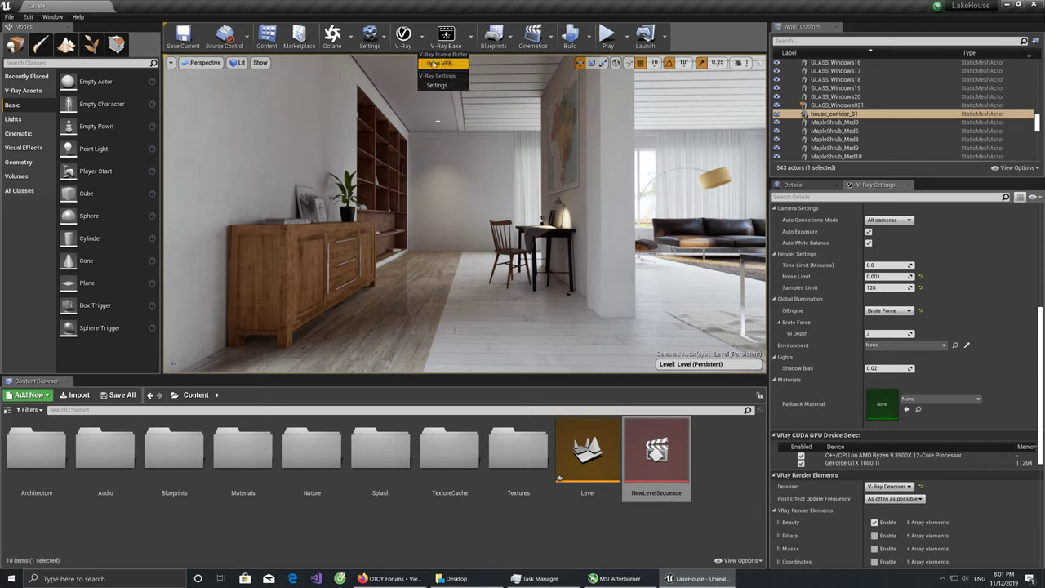
left_click(433, 64)
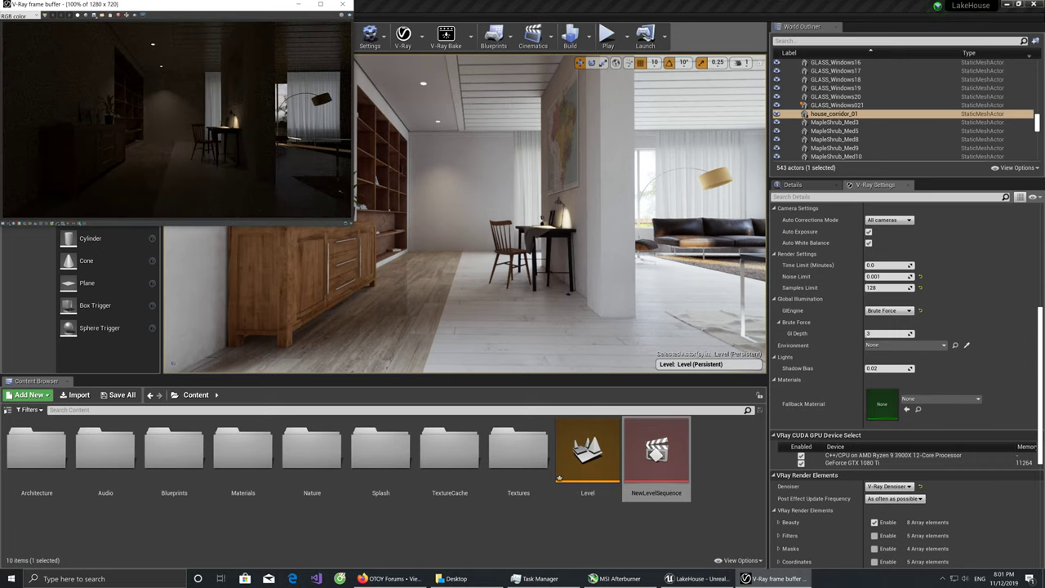
mouse_move(254, 7)
left_mouse_down()
mouse_move(447, 176)
mouse_move(448, 167)
left_mouse_up()
left_click(403, 39)
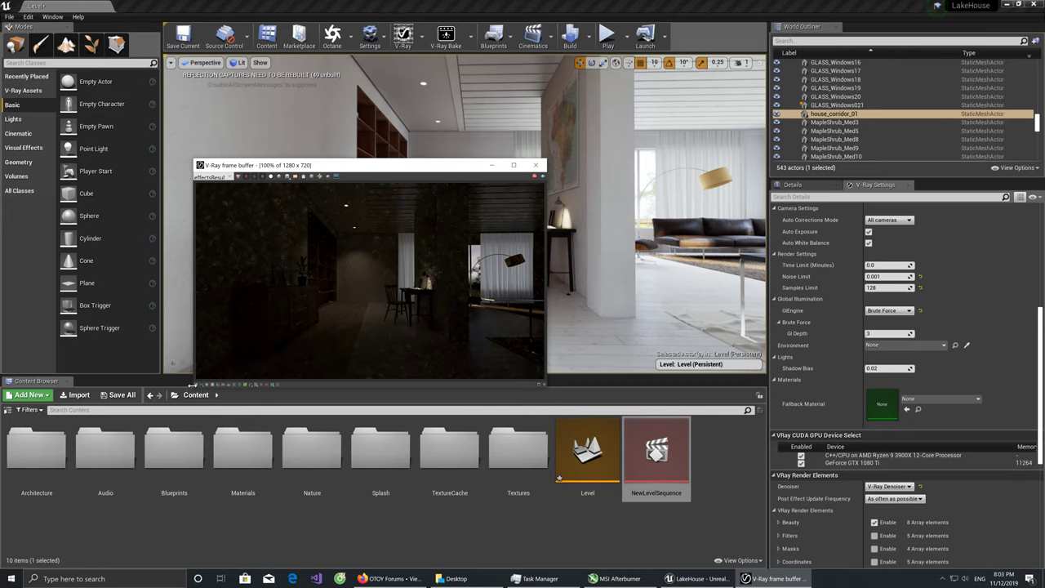
left_click(213, 387)
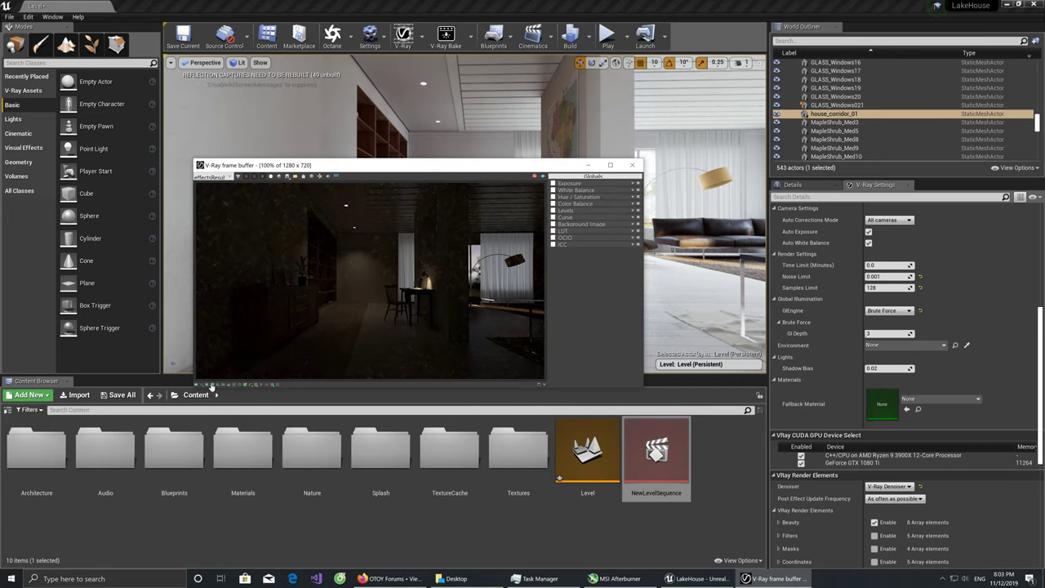
Maximize the new render, enable Exposure, raise exposure and slightly flatten contrast
left_click(610, 165)
scroll(563, 192, "up", 1)
scroll(573, 189, "up", 1)
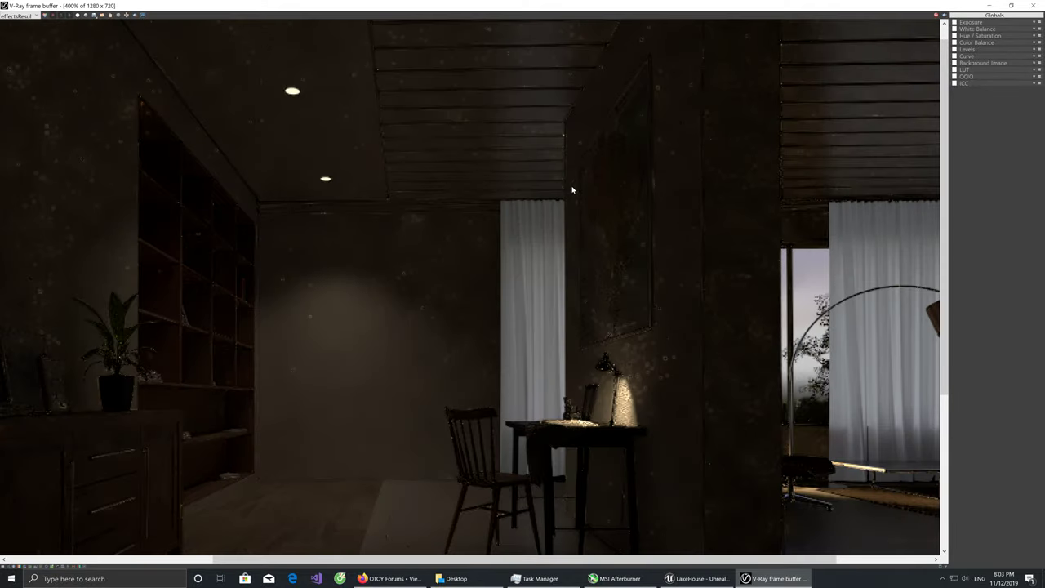
scroll(573, 189, "down", 1)
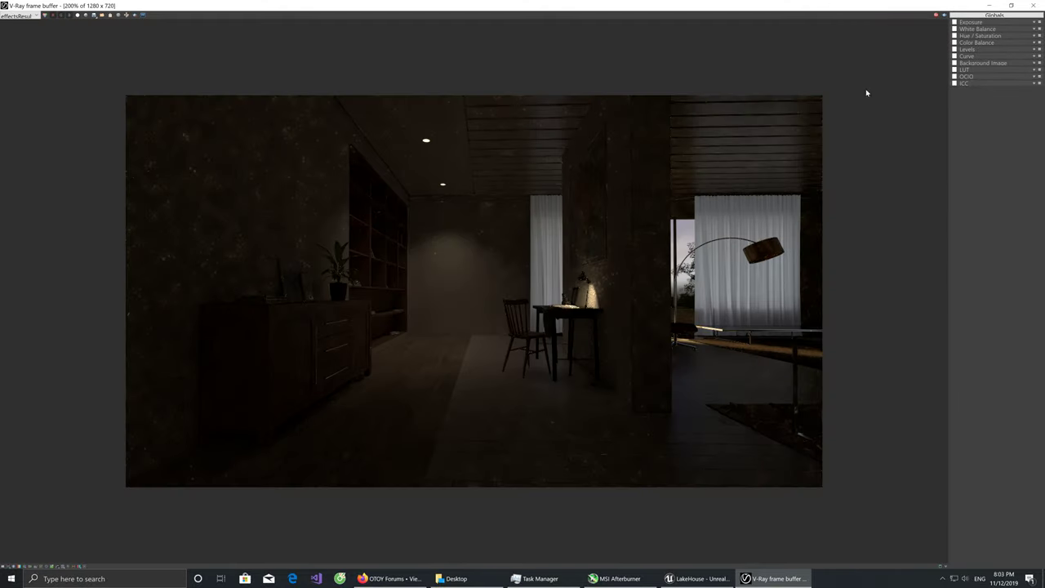
left_click(955, 22)
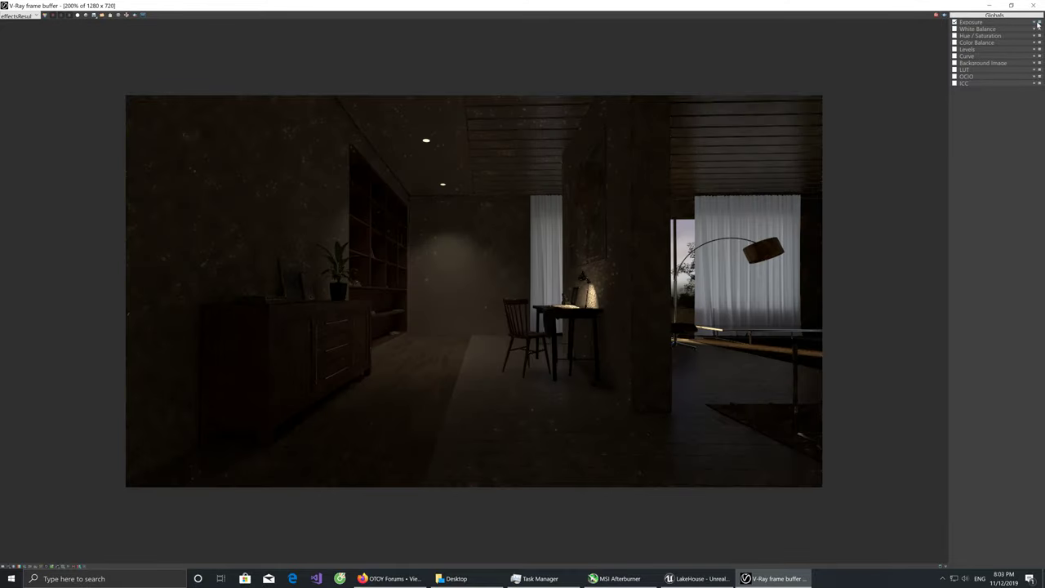
left_click(1035, 23)
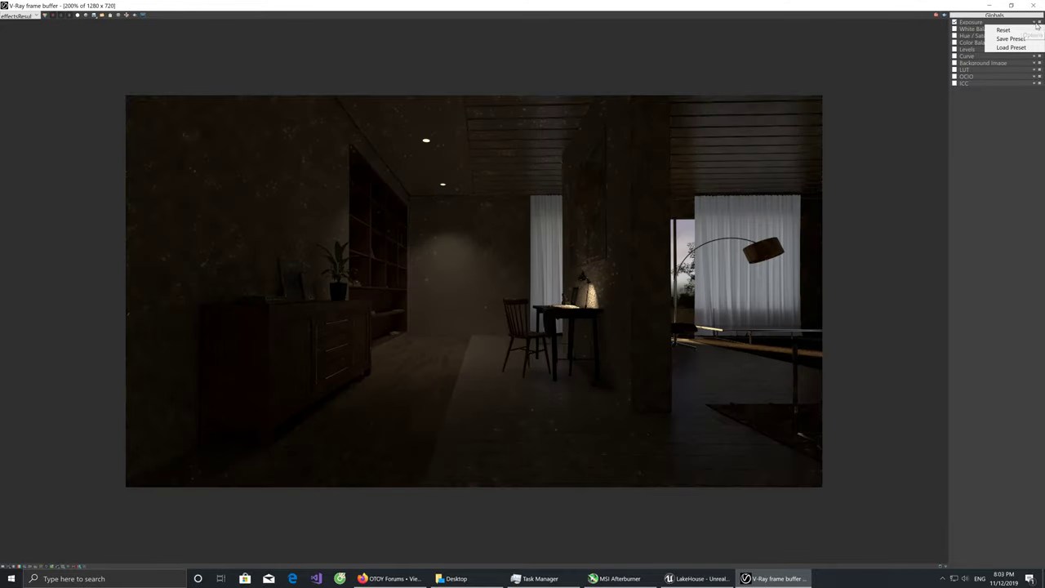
left_click(1034, 24)
left_click_drag(1012, 36, 1009, 37)
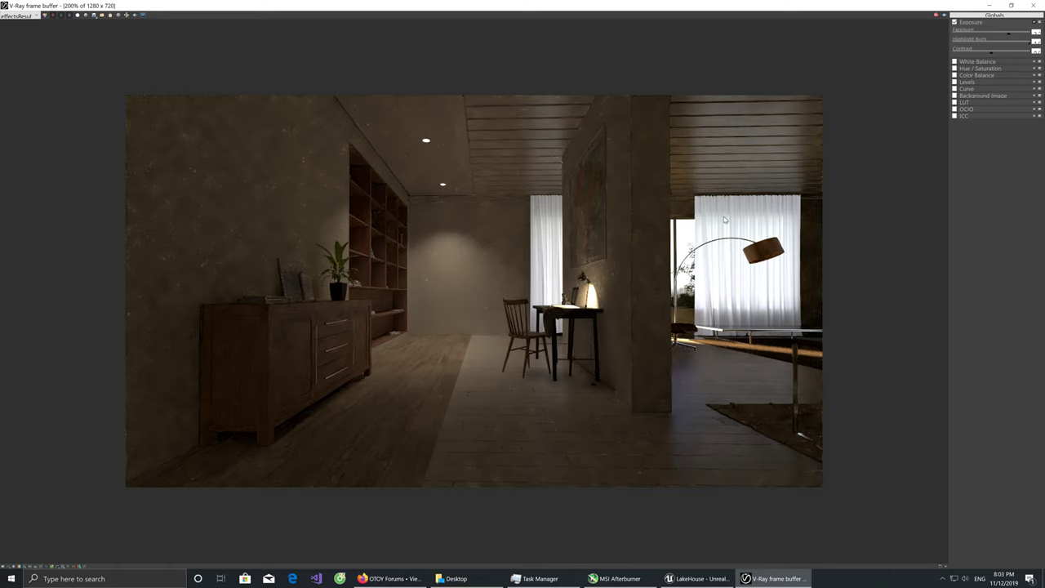
left_click(988, 58)
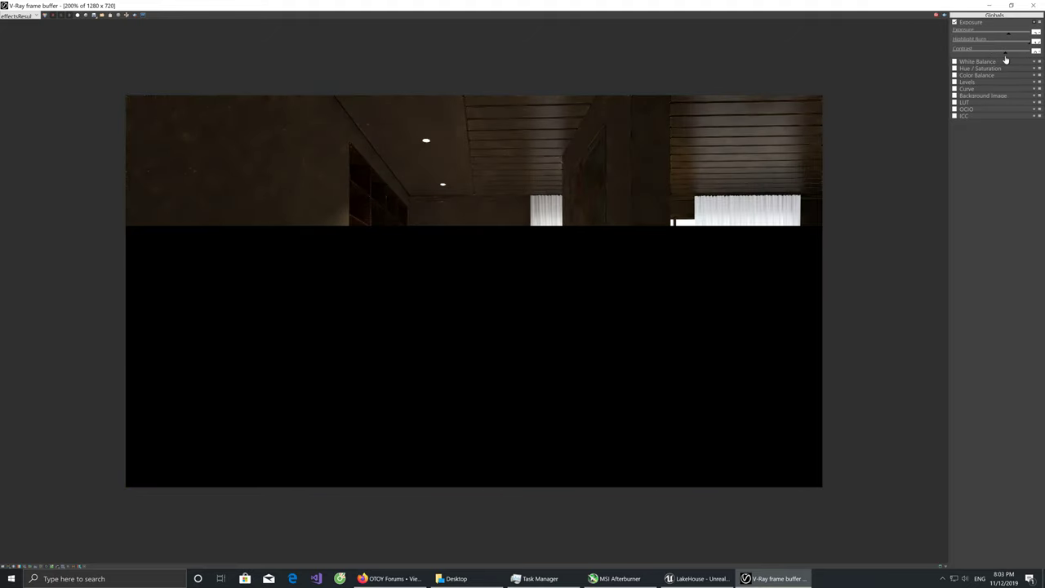
left_click(987, 67)
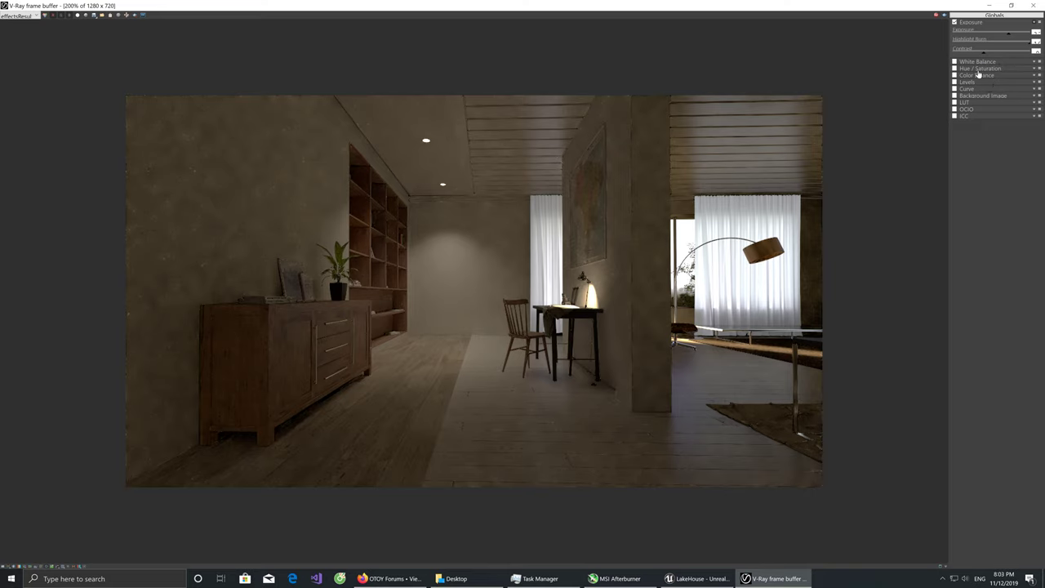
Turn on White Balance and drag its Temperature lower for a cooler tone
left_click(982, 63)
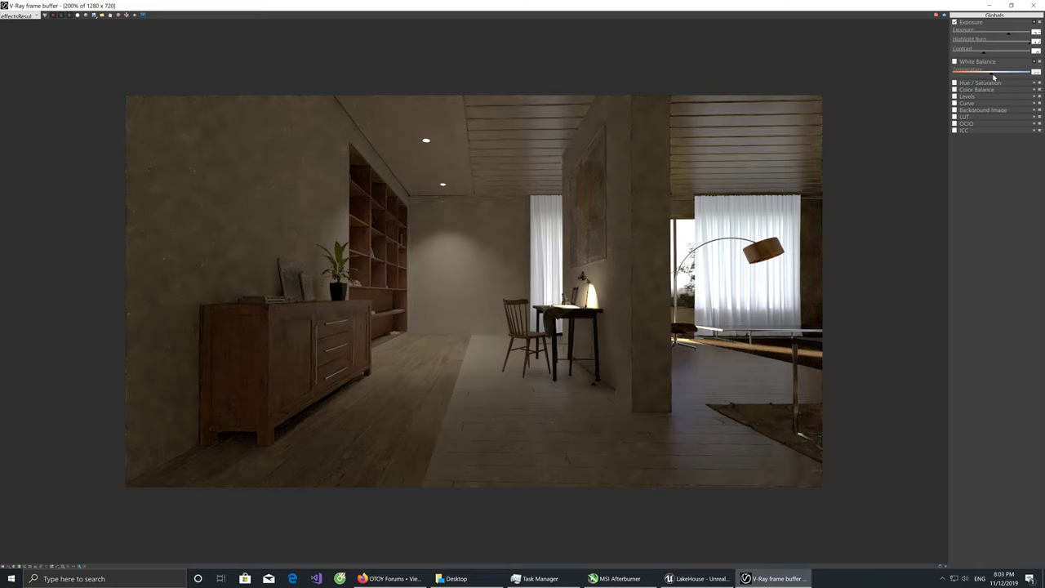
left_click(976, 71)
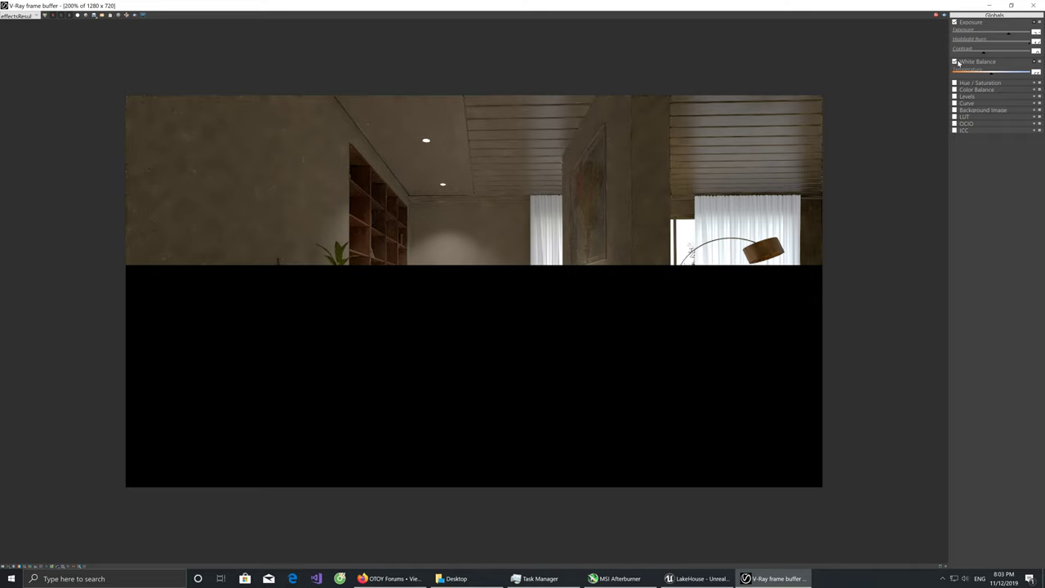
left_click_drag(993, 78, 975, 82)
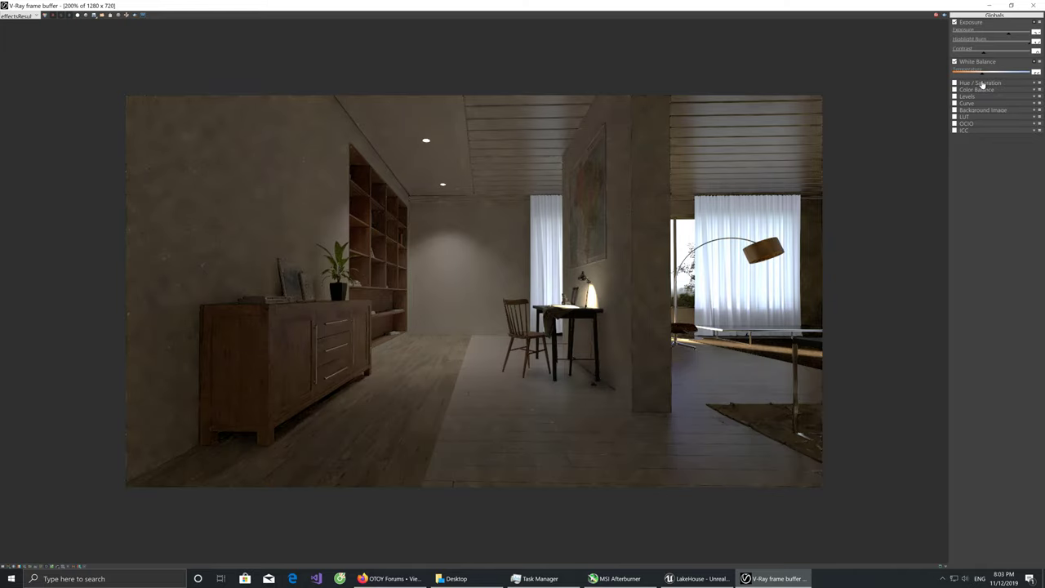
left_click_drag(983, 84, 976, 84)
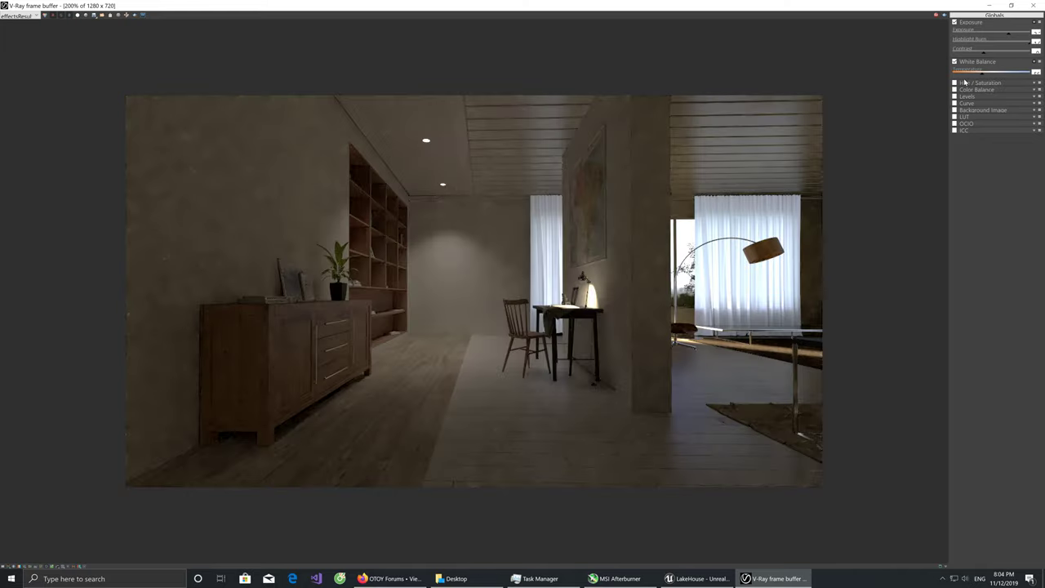
Enable Hue/Saturation and raise the Saturation slider for richer colours
left_click(956, 82)
left_click(1036, 83)
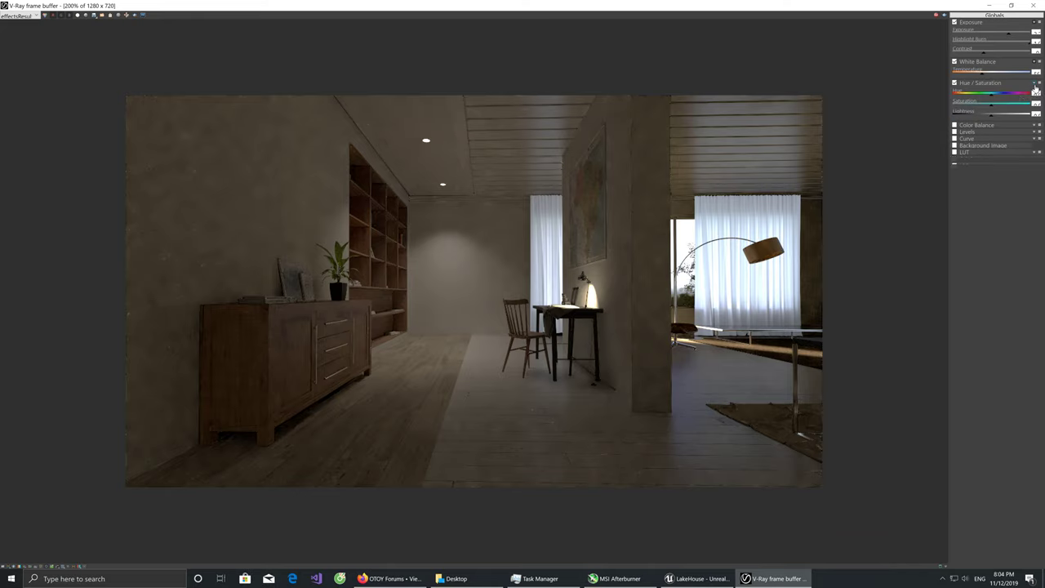
left_click_drag(992, 107, 1005, 115)
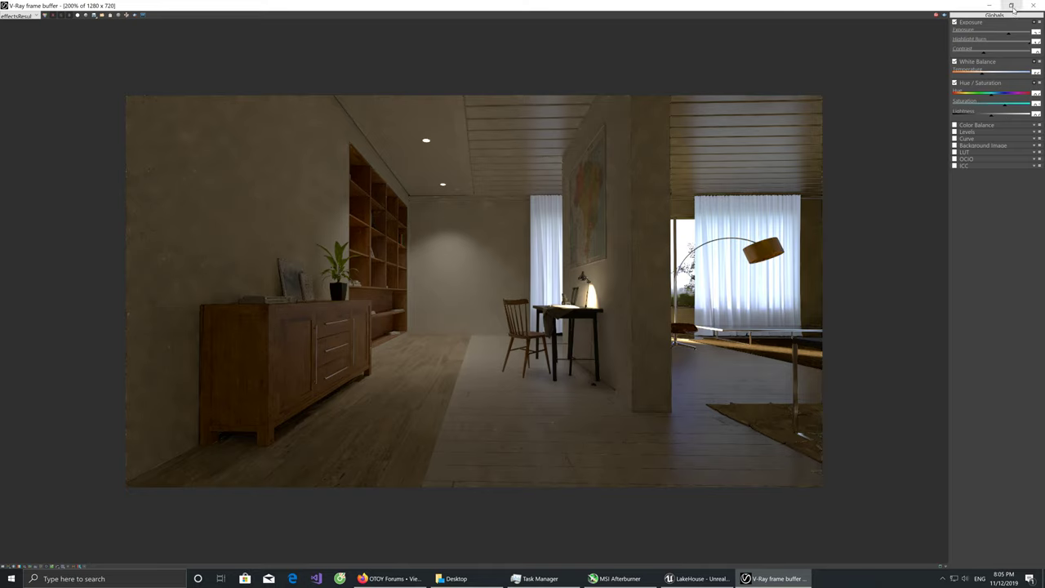
Save the V-Ray render to the Desktop as PNG image '123'
left_click(1011, 5)
left_click_drag(511, 169, 595, 126)
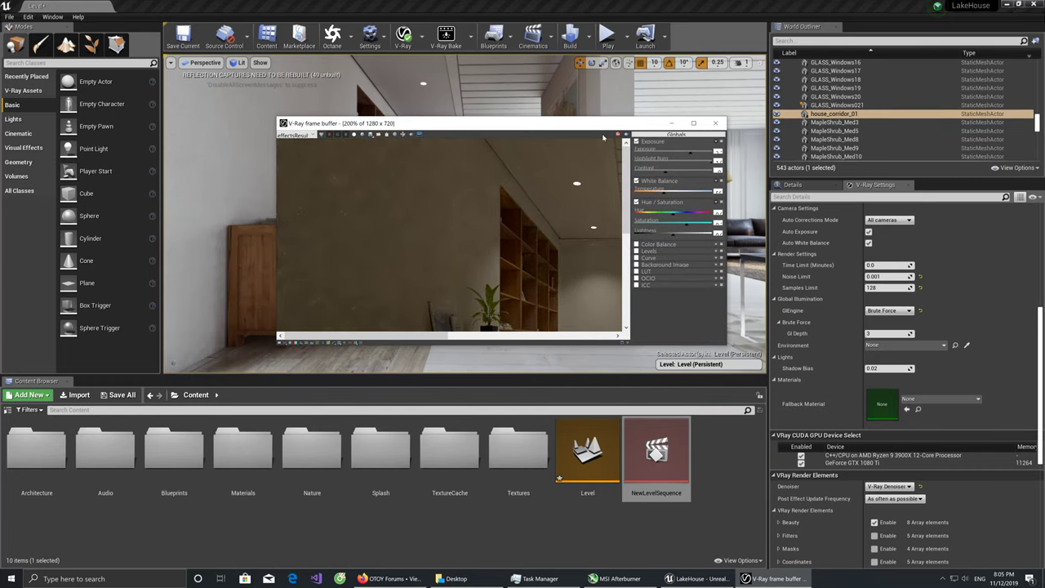
scroll(631, 265, "up", 1)
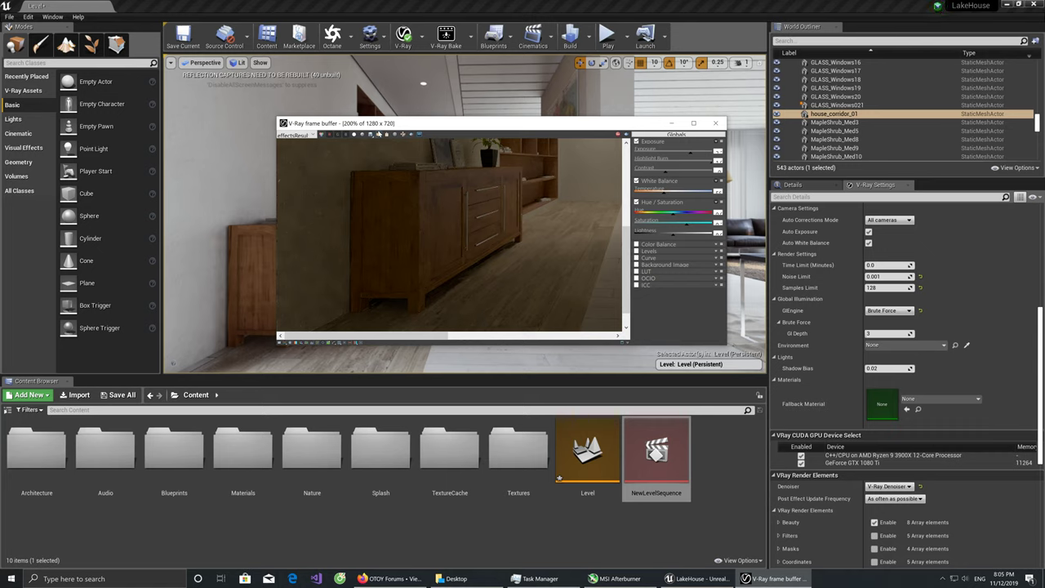
left_click(371, 134)
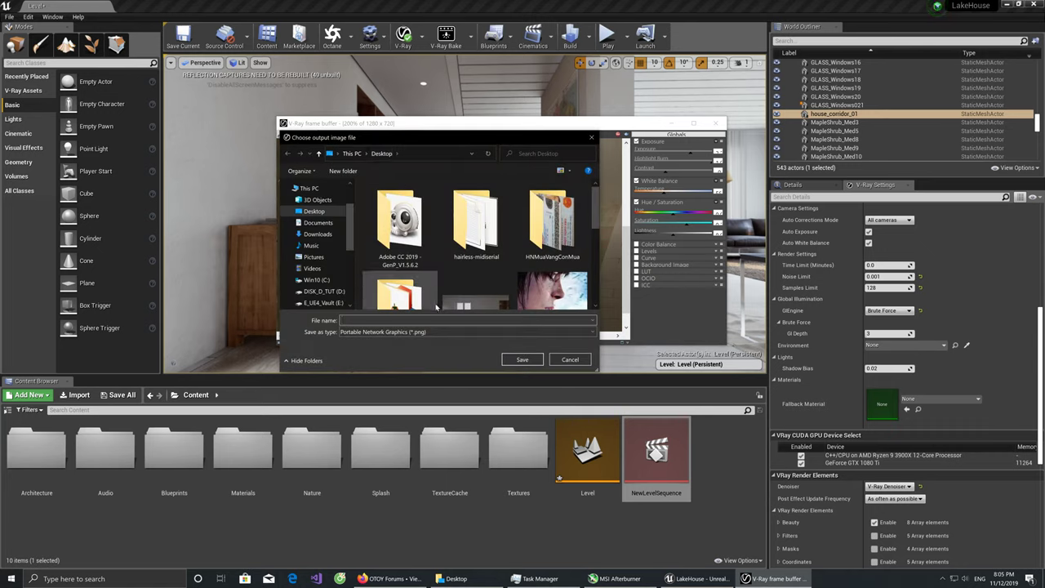
type("234")
key("BackSpace")
key("BackSpace")
key("BackSpace")
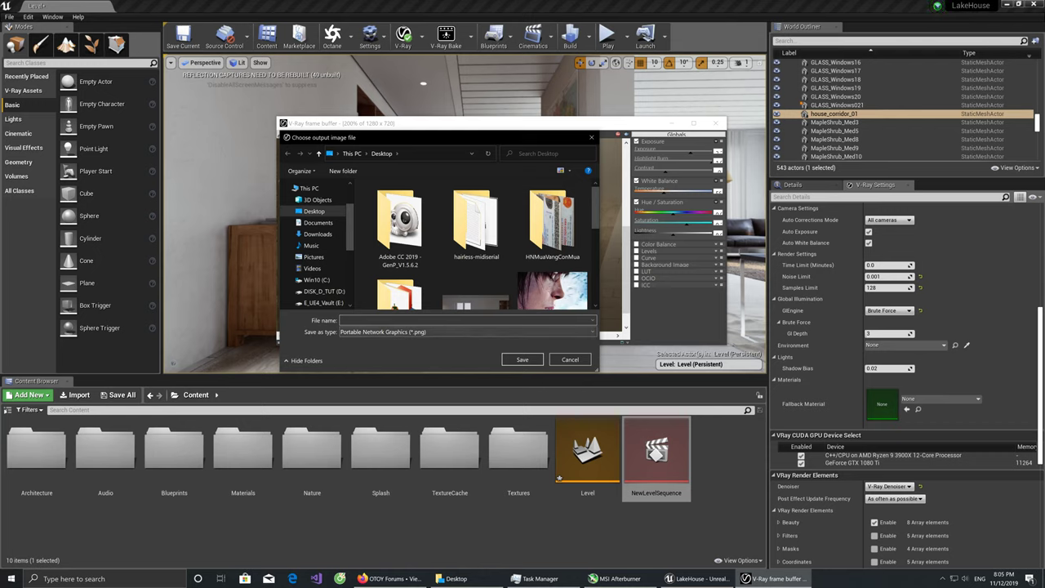
type("123")
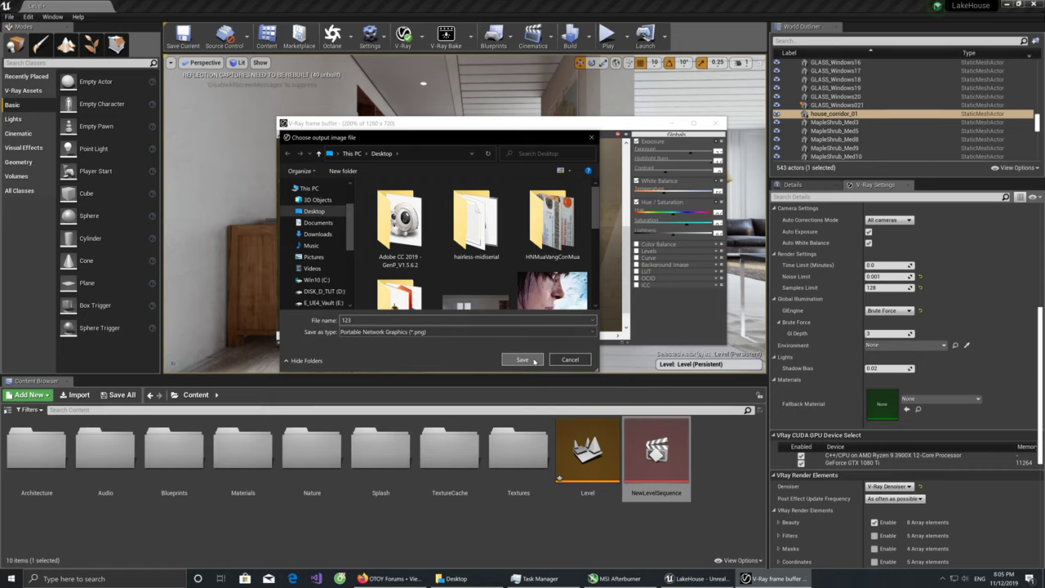
left_click(523, 359)
Maximize the frame buffer, tune highlight burn on the lamp and windows, then close it
left_click(690, 123)
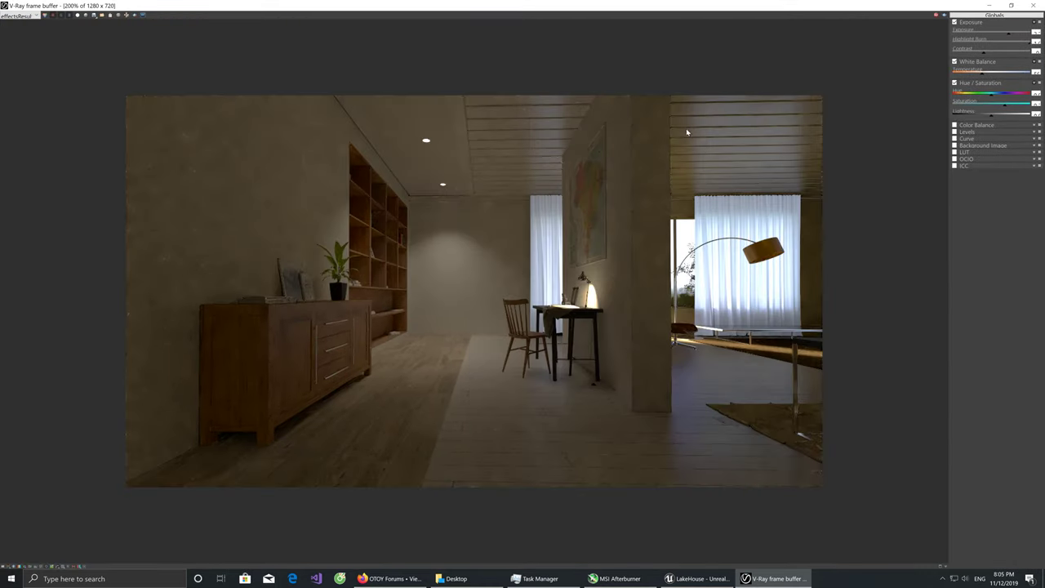
scroll(660, 210, "down", 1)
scroll(660, 210, "up", 2)
scroll(660, 210, "down", 1)
left_click(1010, 38)
left_click_drag(1010, 38, 1008, 40)
left_click(1039, 7)
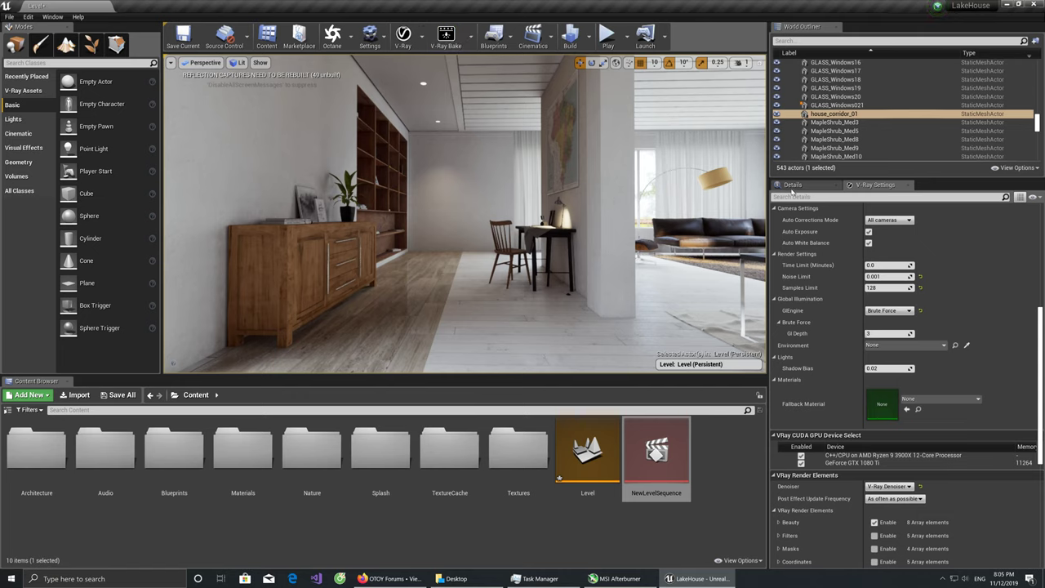
Select OctaneRenderTargetActor in the World Outliner and show its Details settings
left_click(792, 191)
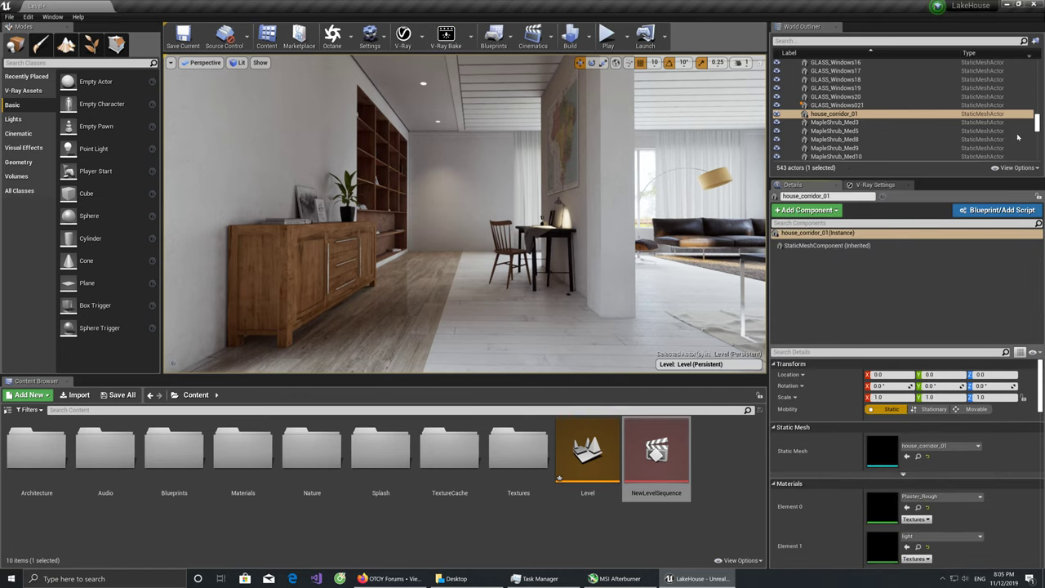
left_click_drag(1036, 123, 1035, 154)
left_click(905, 131)
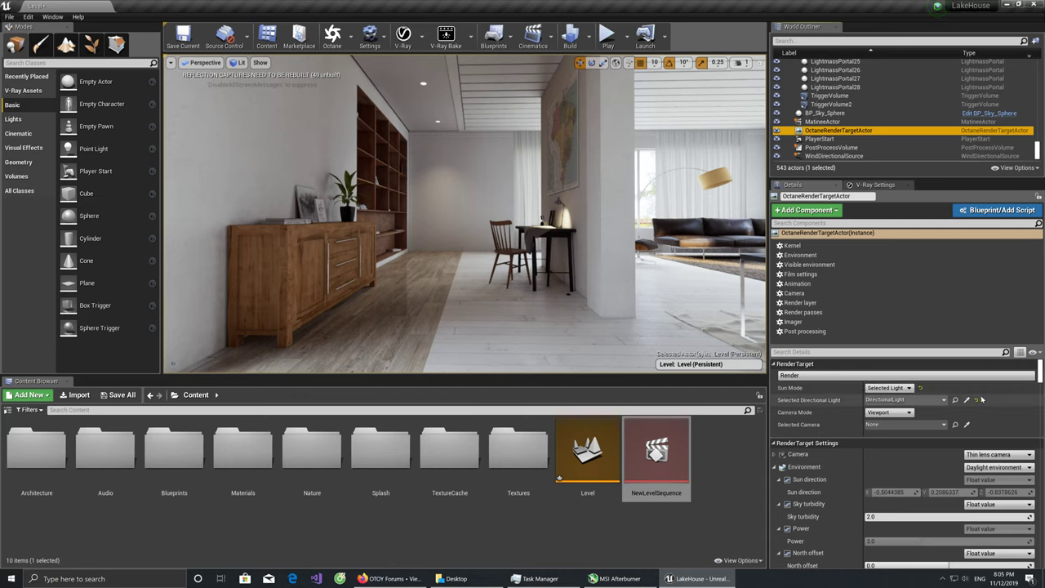
left_click(868, 188)
left_click(793, 184)
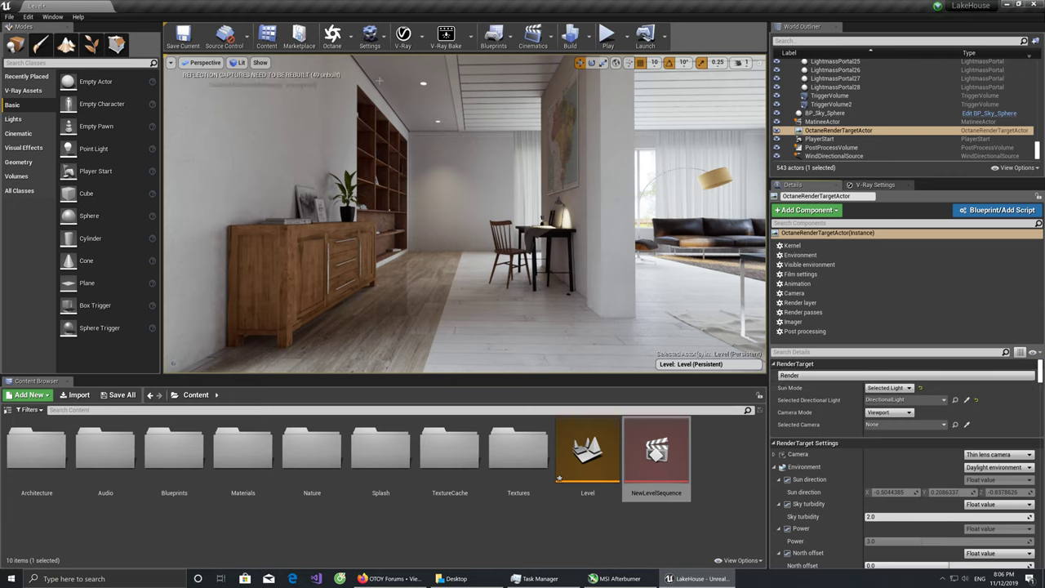
Open the Octane Viewport over the level view and collapse the Environment settings
left_click(336, 40)
left_click(336, 42)
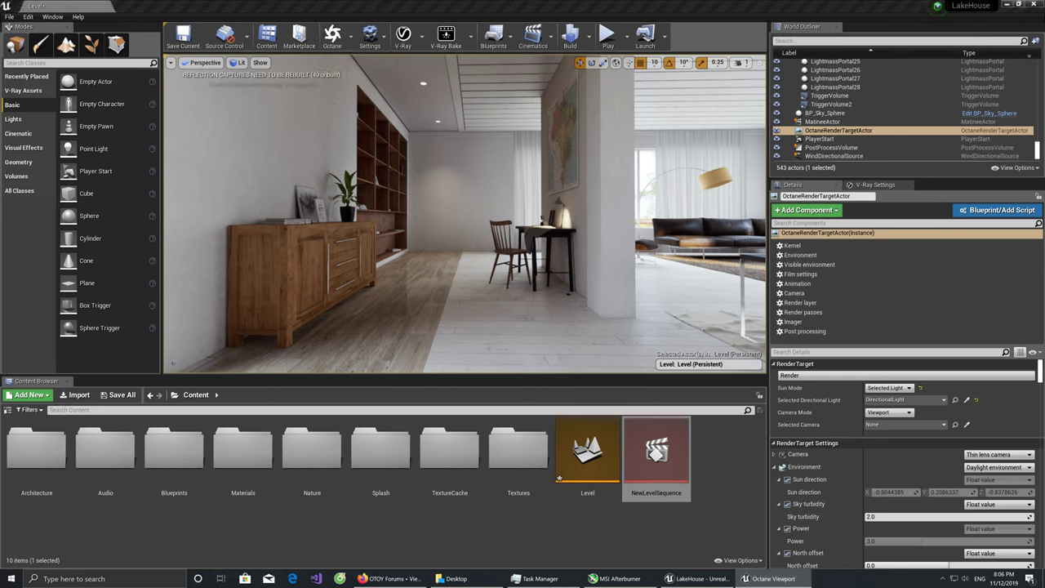
mouse_move(785, 199)
left_mouse_down()
mouse_move(703, 120)
mouse_move(629, 103)
left_mouse_up()
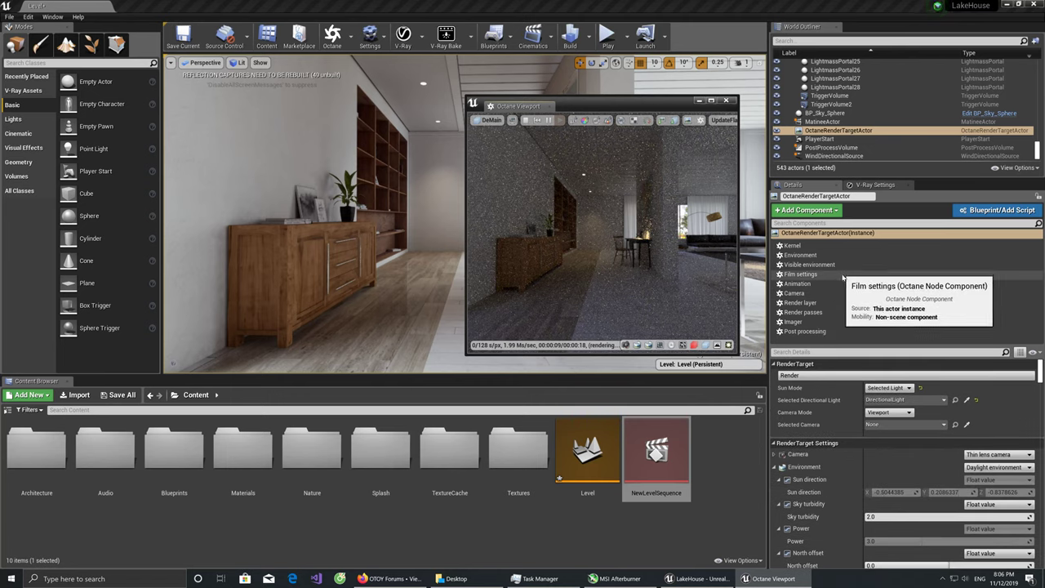
left_click(775, 467)
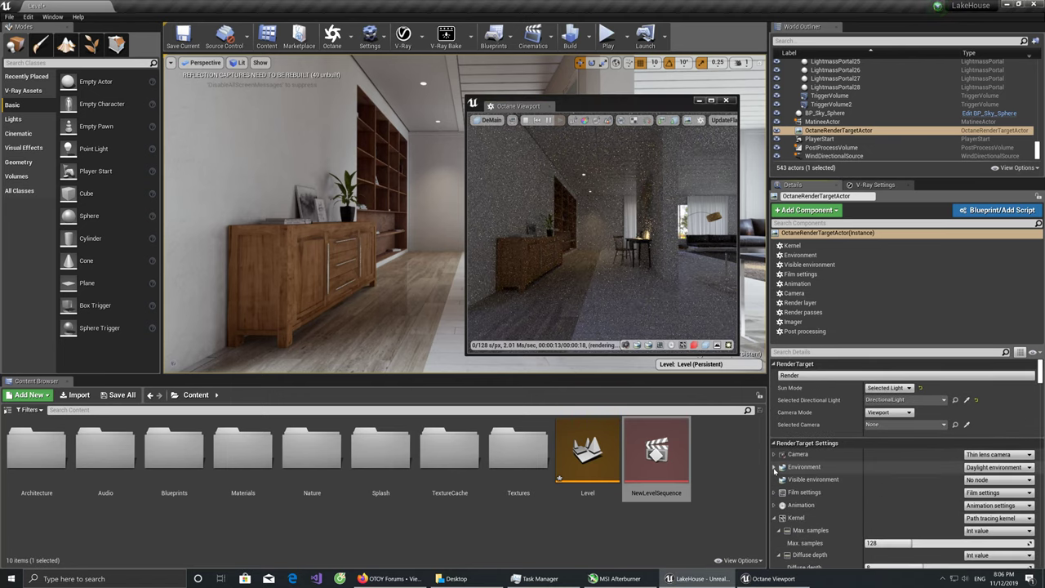
Set the Octane Film resolution to 1280 × 720
left_click(775, 491)
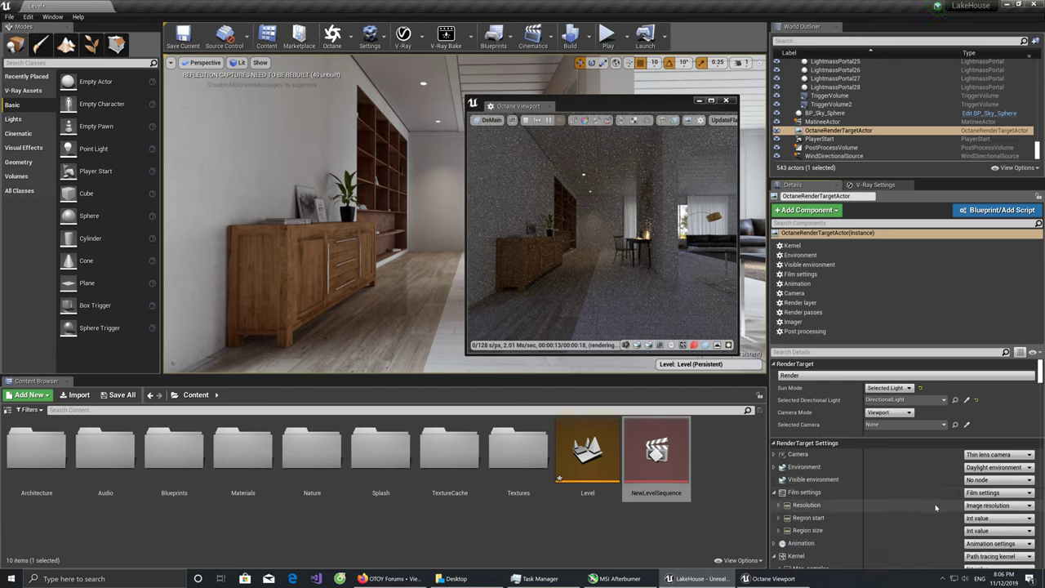
left_click(778, 506)
left_click(901, 518)
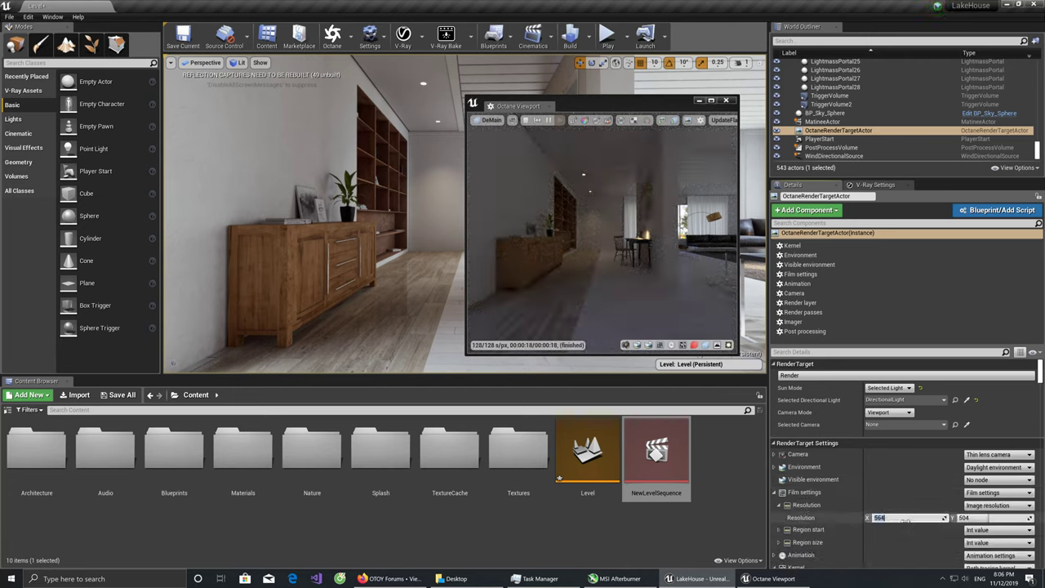
type("12")
key("Tab")
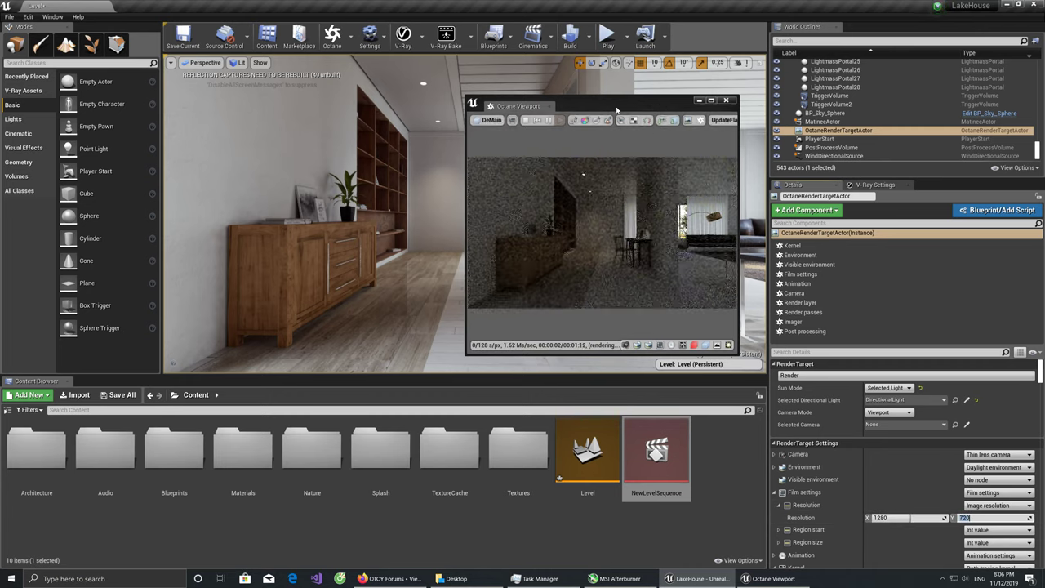
Move the Octane Viewport window left and narrow it slightly
left_click_drag(660, 100, 571, 101)
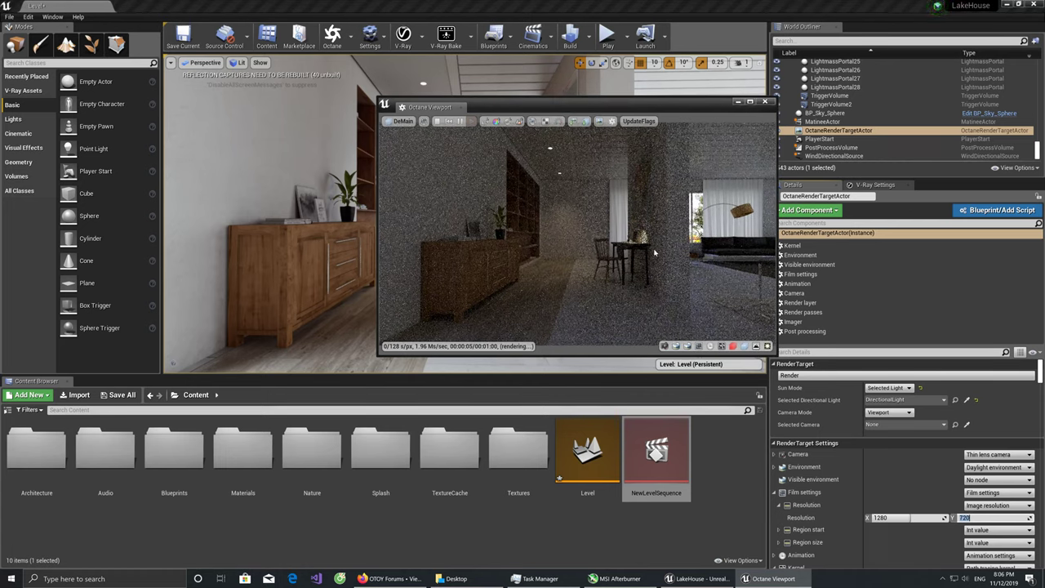
left_click_drag(776, 218, 744, 219)
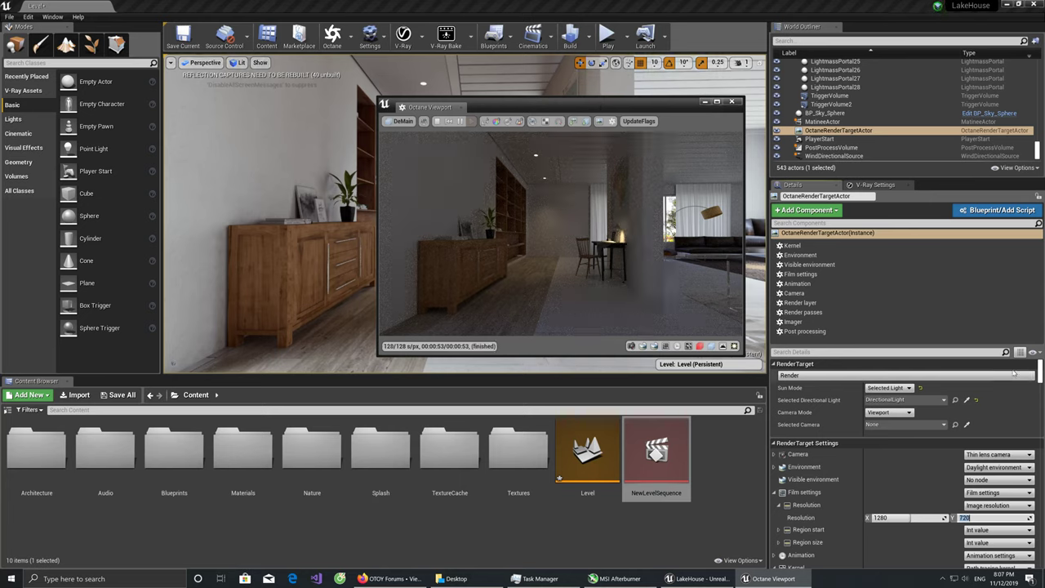
left_click(793, 322)
Raise the Octane imager exposure to about 5.227 and show the render full screen
left_click_drag(901, 377, 947, 377)
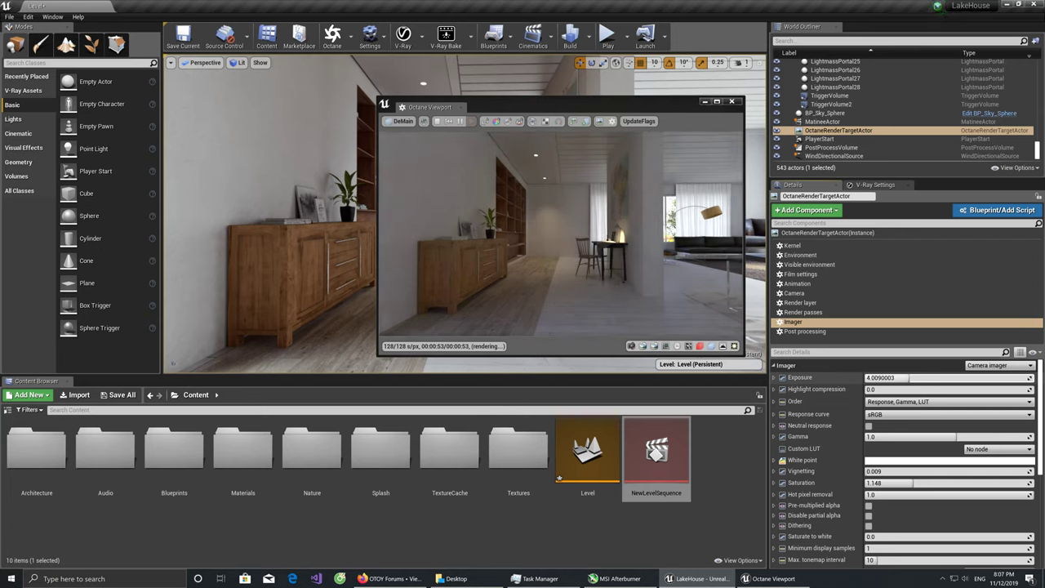
left_click_drag(947, 377, 959, 377)
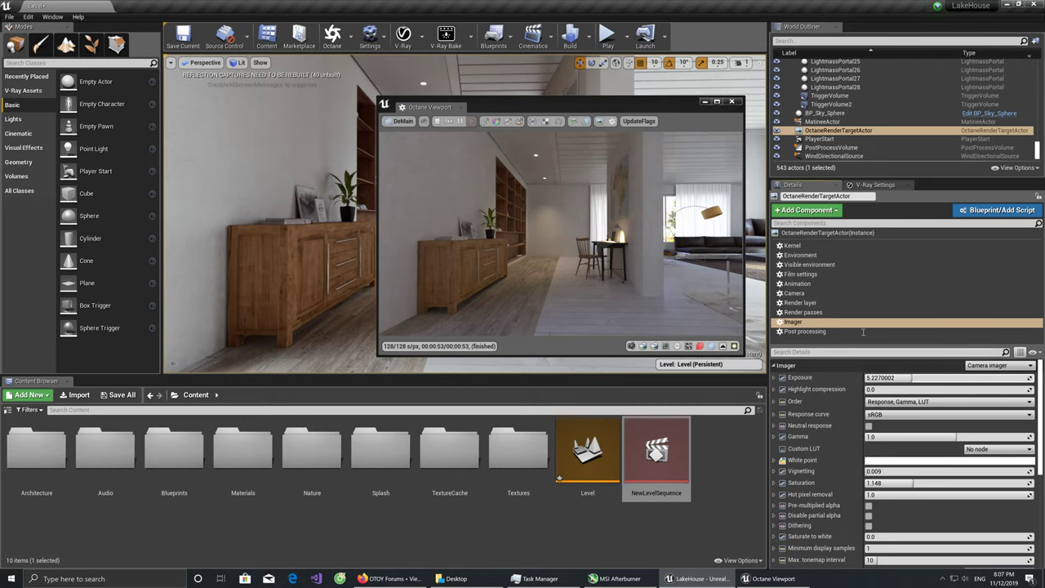
left_click(718, 104)
left_click(718, 103)
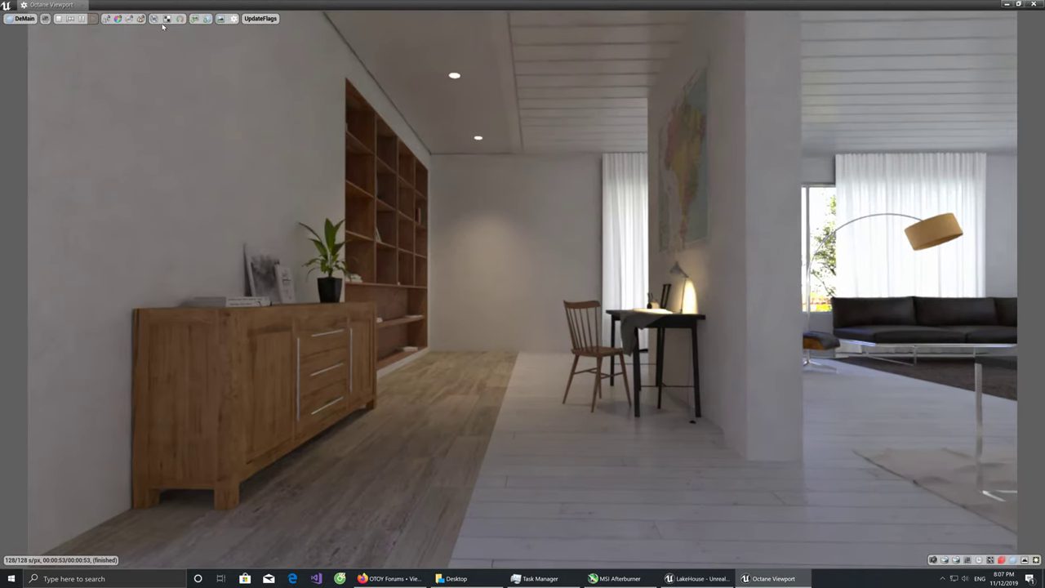
Check the image save formats, then restore the Octane Viewport to a floating window
left_click(196, 18)
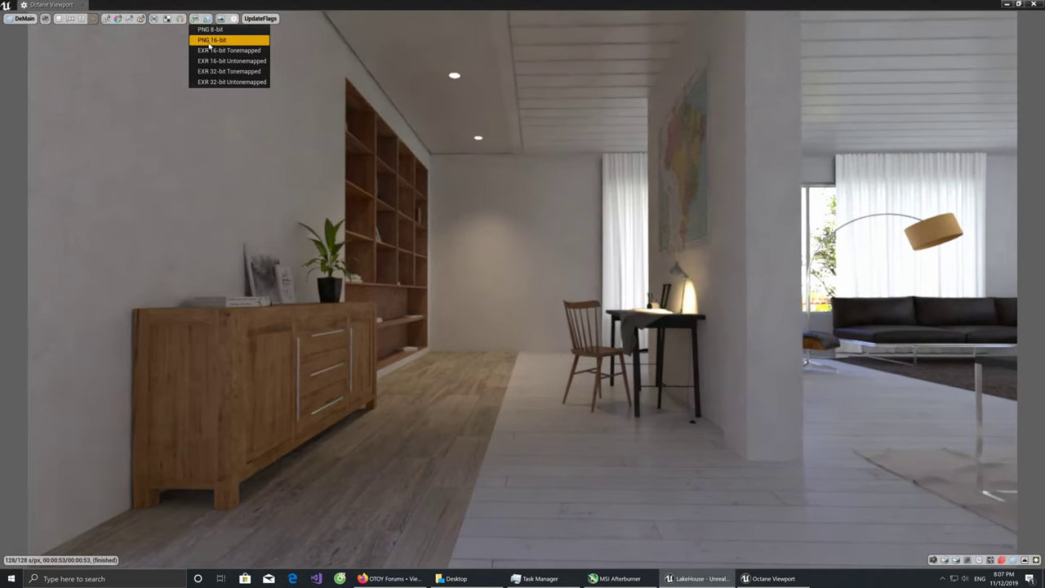
left_click(1018, 4)
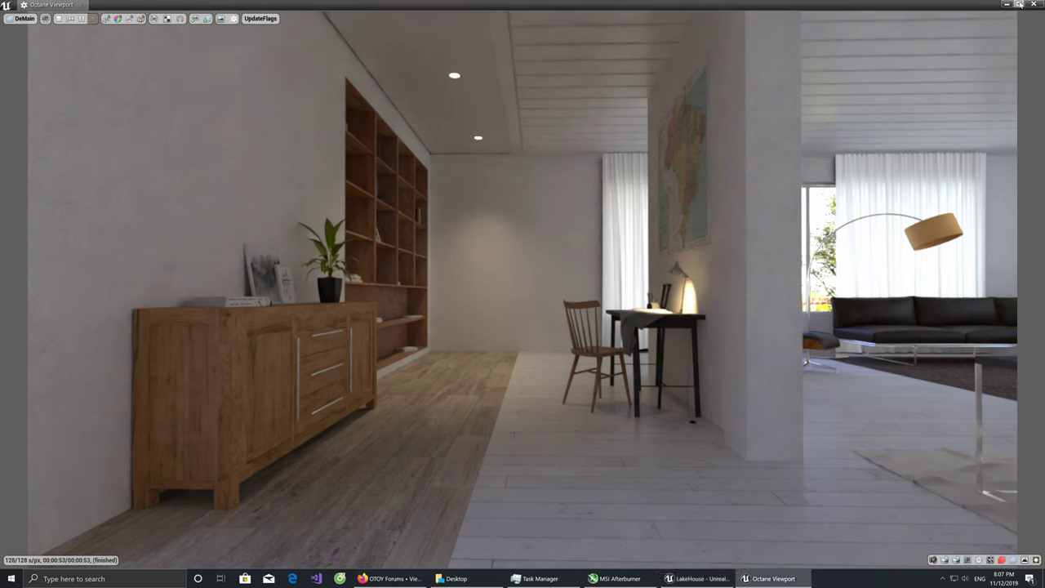
left_click(1018, 4)
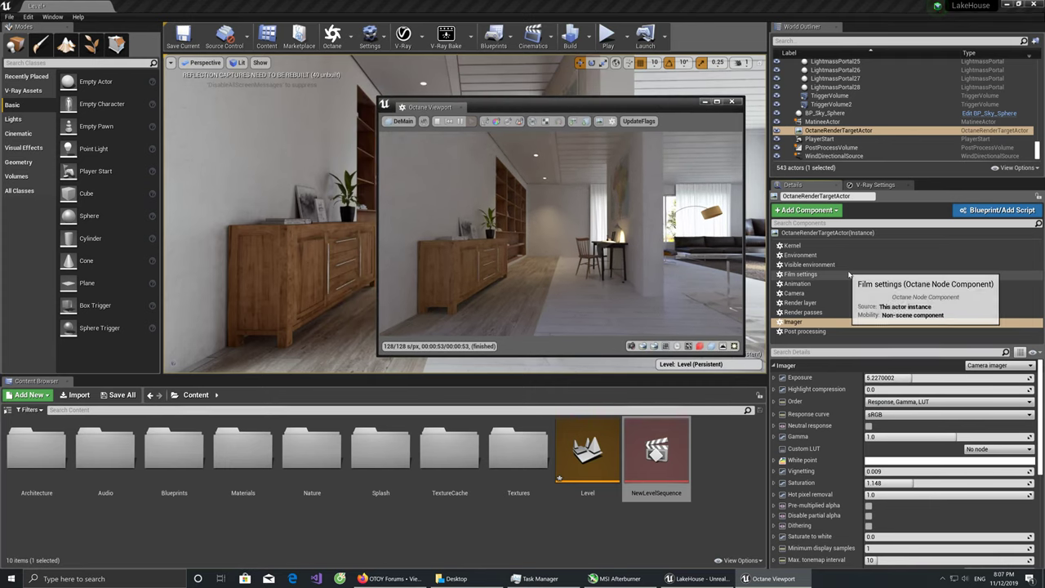
left_click(788, 293)
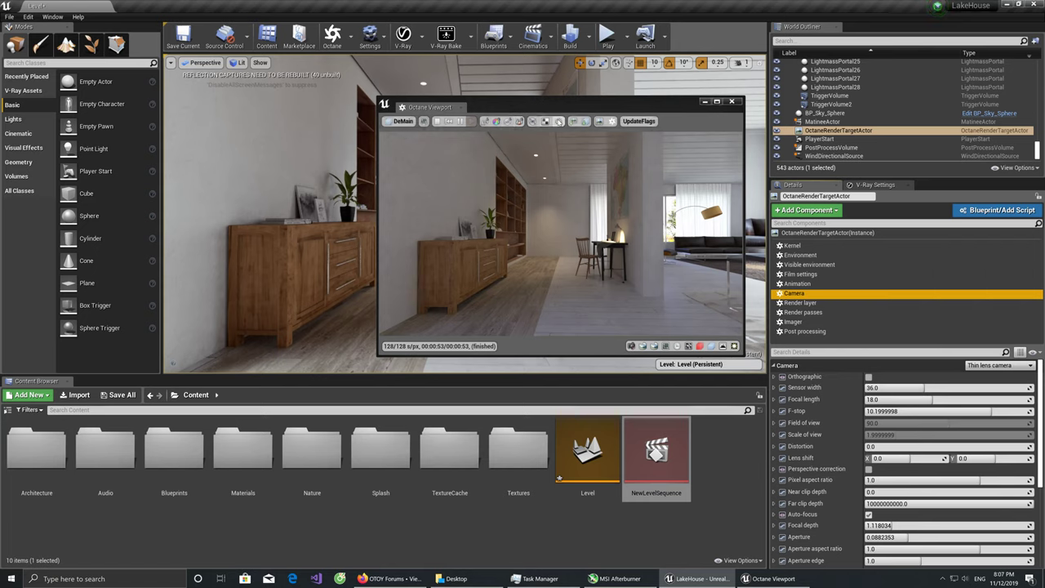
Save the Octane render as PNG '432' on the Desktop and close the Octane Viewport
left_click(575, 121)
left_click(597, 136)
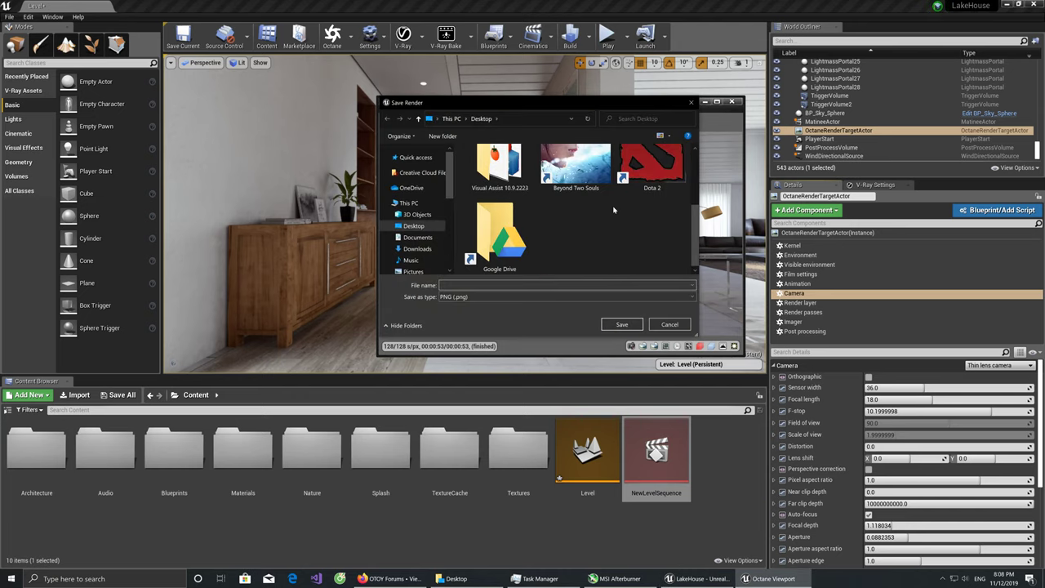
type("432")
left_click(614, 324)
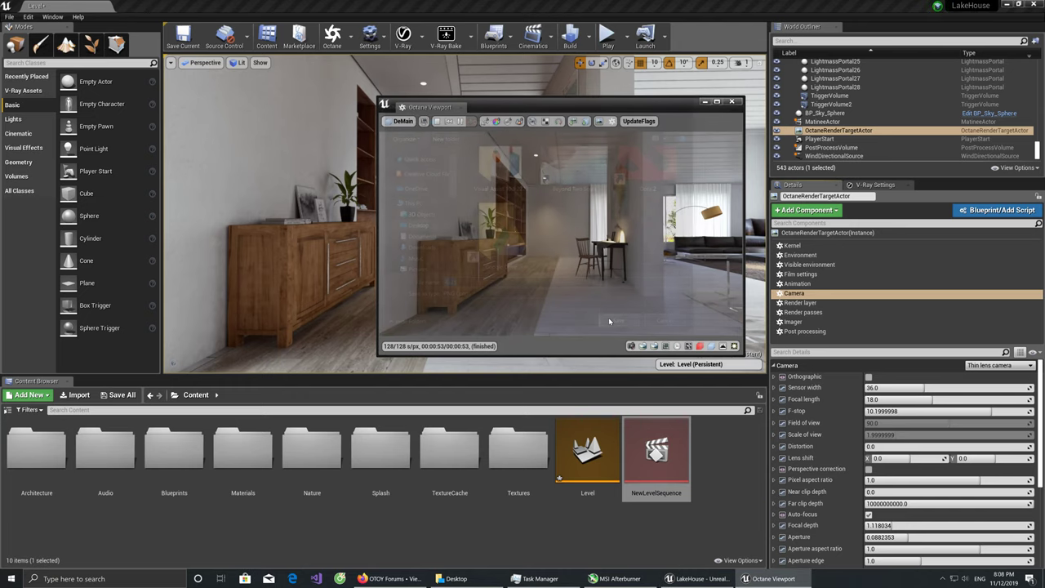
left_click(737, 103)
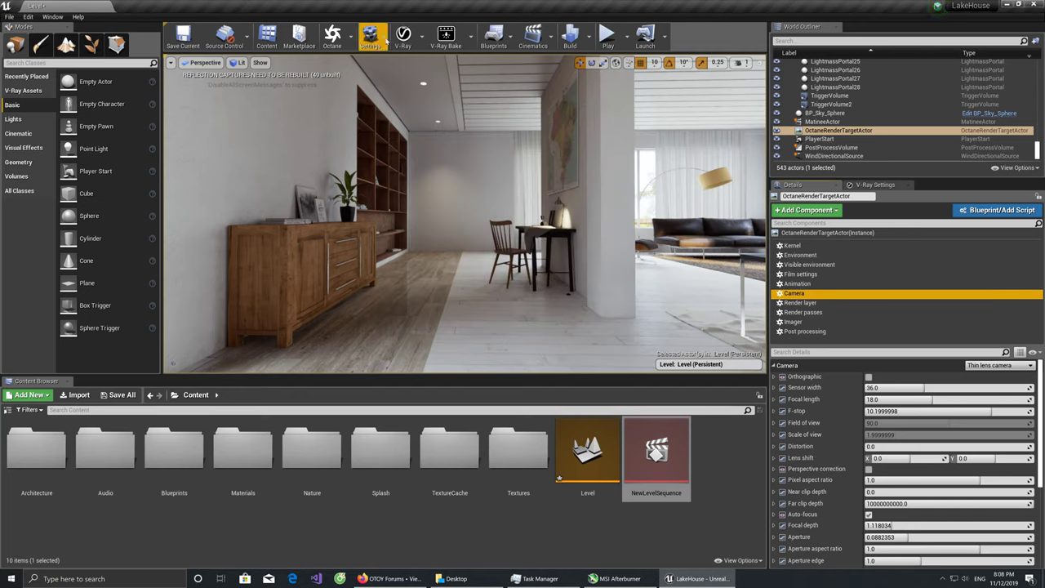